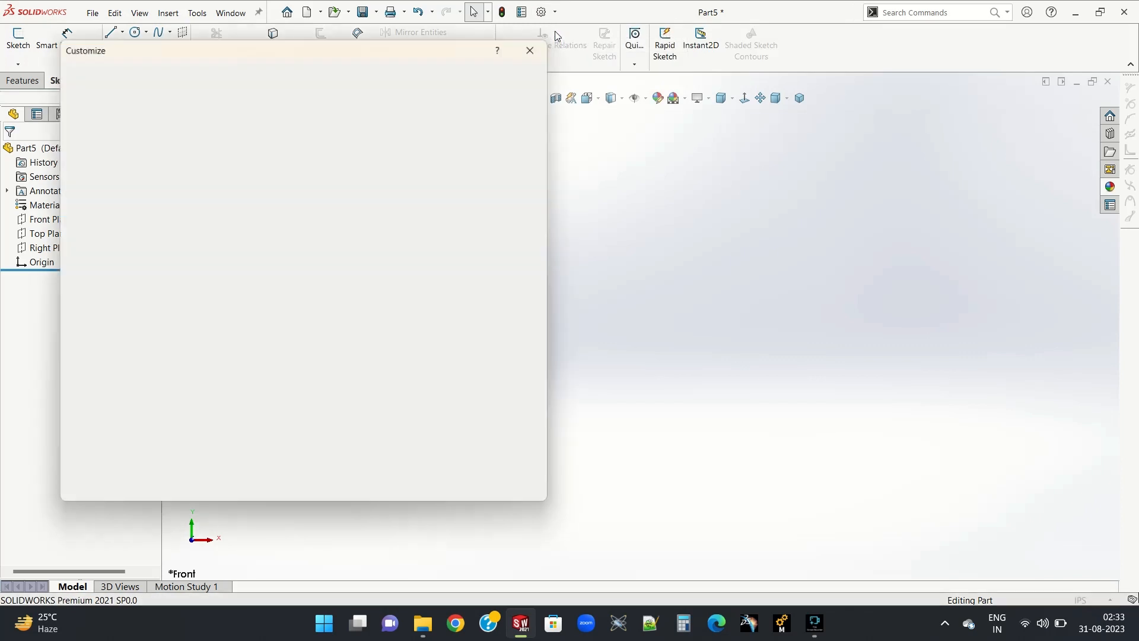
# Check the part's unit system in the document properties and close the options.
pyautogui.click(551, 46)
pyautogui.click(555, 12)
pyautogui.click(555, 29)
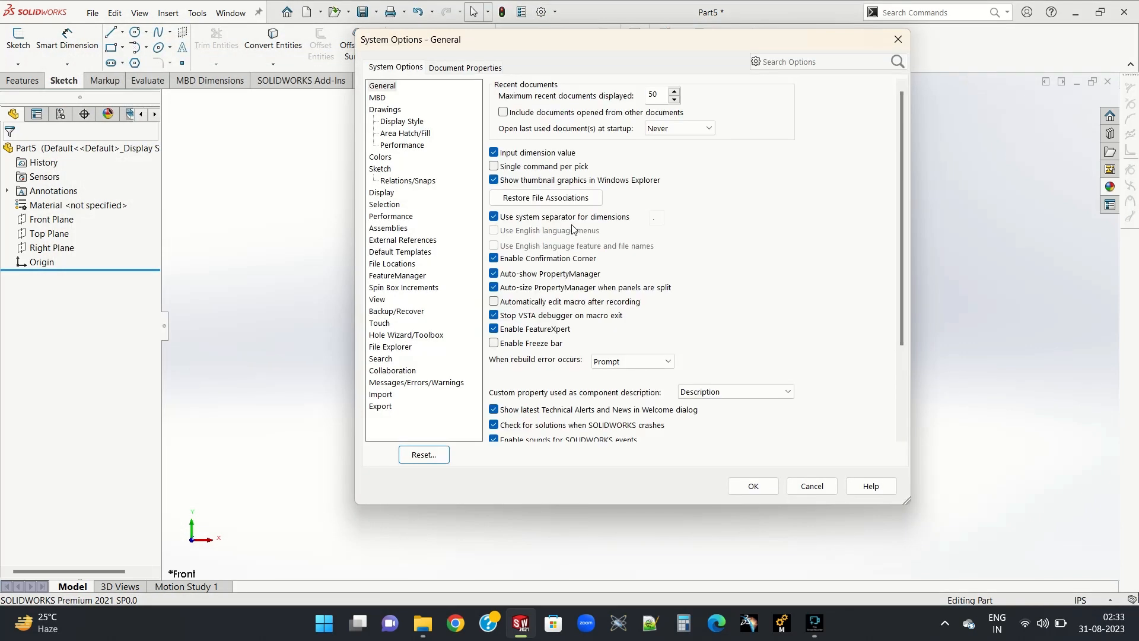
pyautogui.click(460, 69)
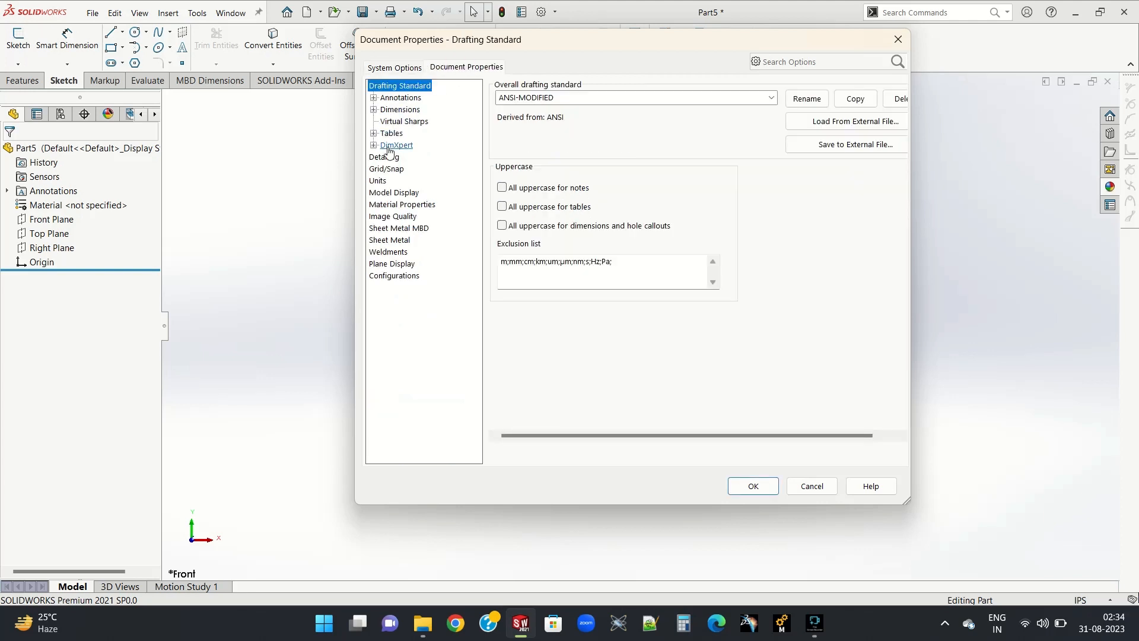
pyautogui.click(379, 181)
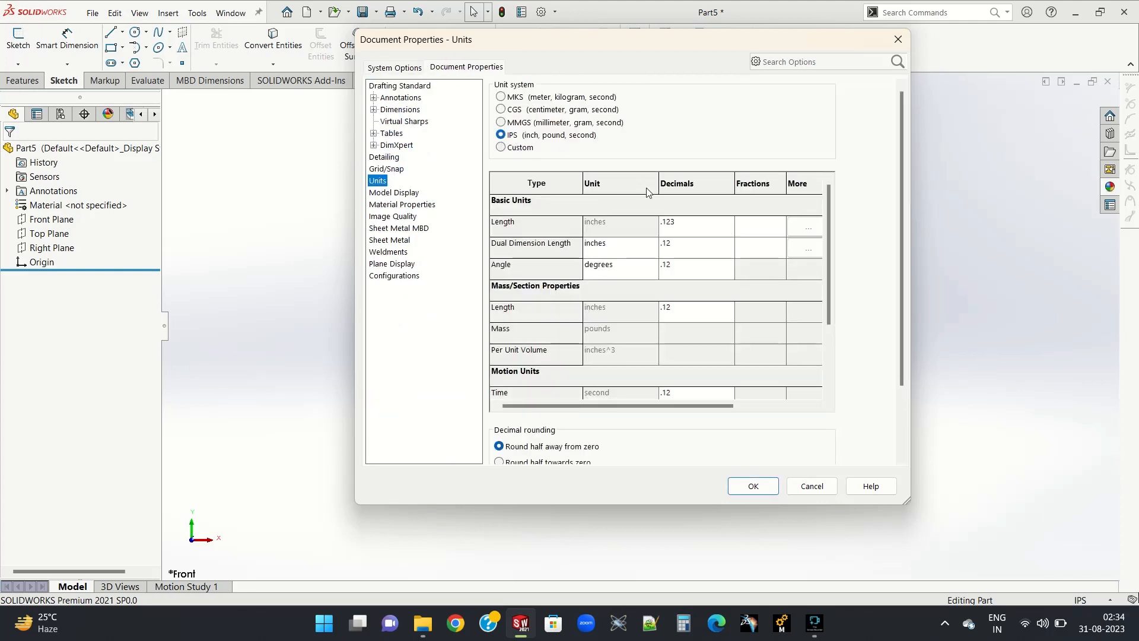
pyautogui.click(752, 493)
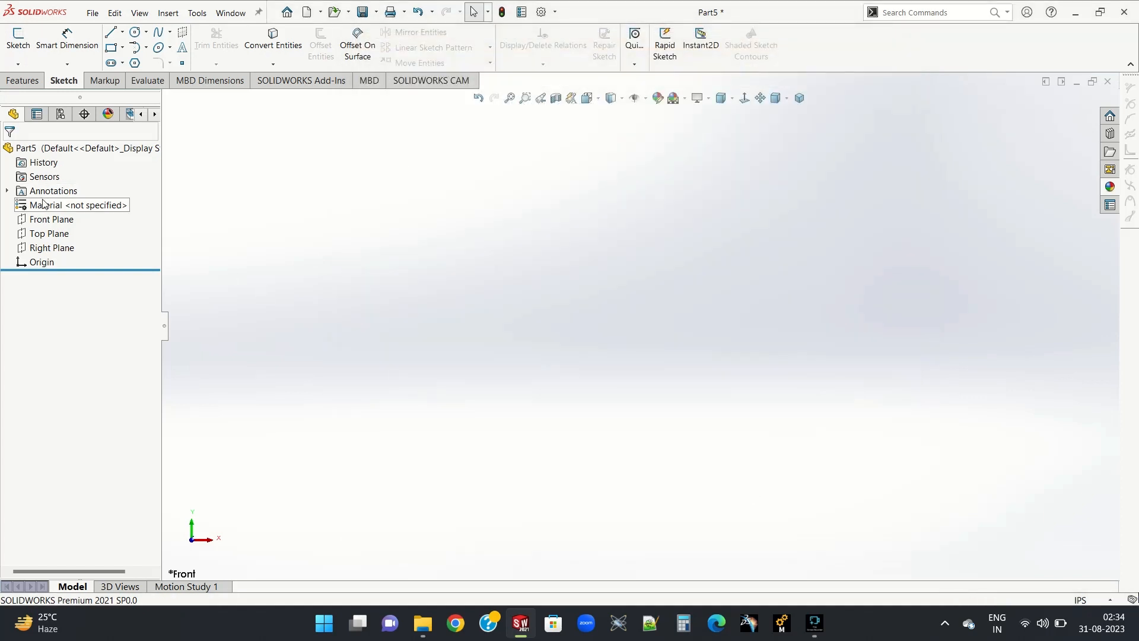
# Start a sketch on the Front Plane and draw a centerpoint arc on the origin, radius about 1.03 in, spanning about 193° around the lower side.
pyautogui.click(44, 219)
pyautogui.click(43, 198)
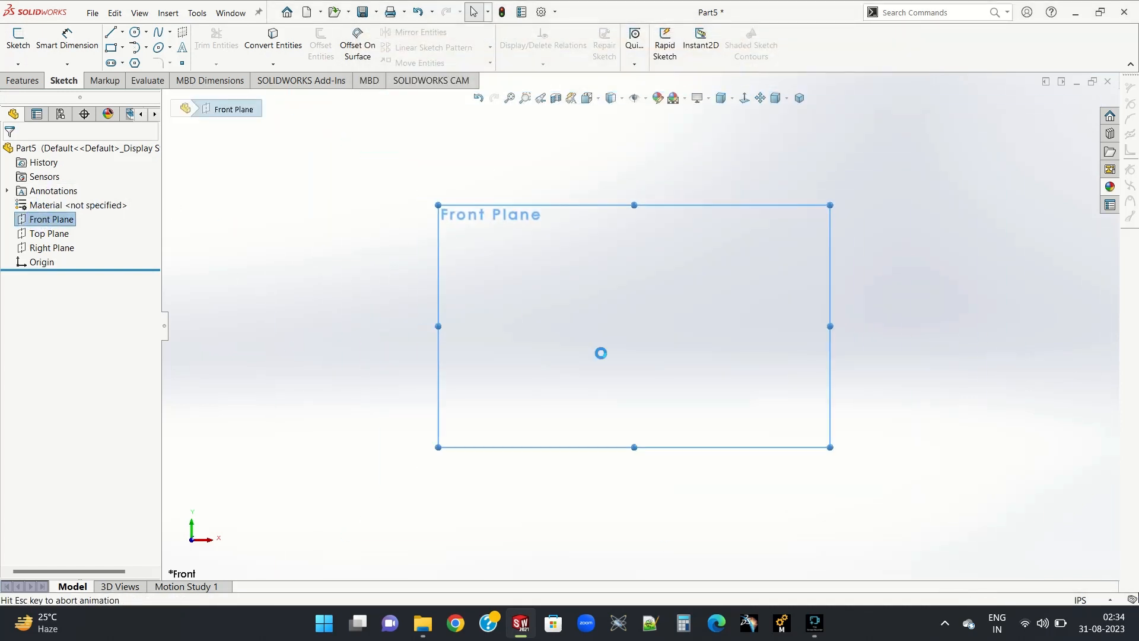
pyautogui.click(146, 47)
pyautogui.click(152, 64)
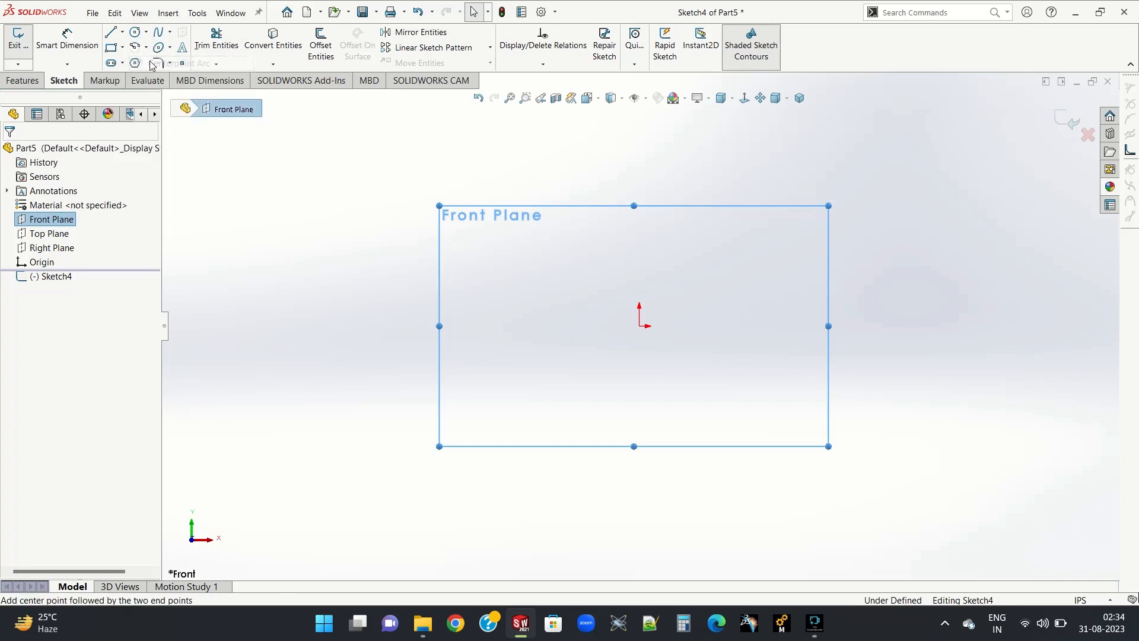
pyautogui.click(639, 326)
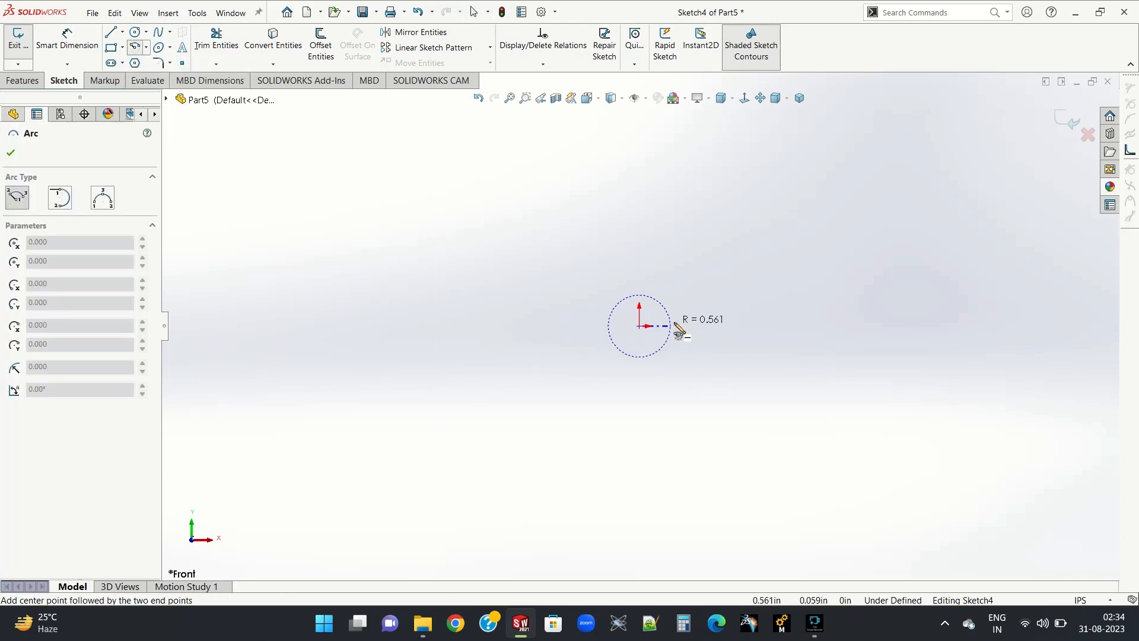
pyautogui.click(684, 290)
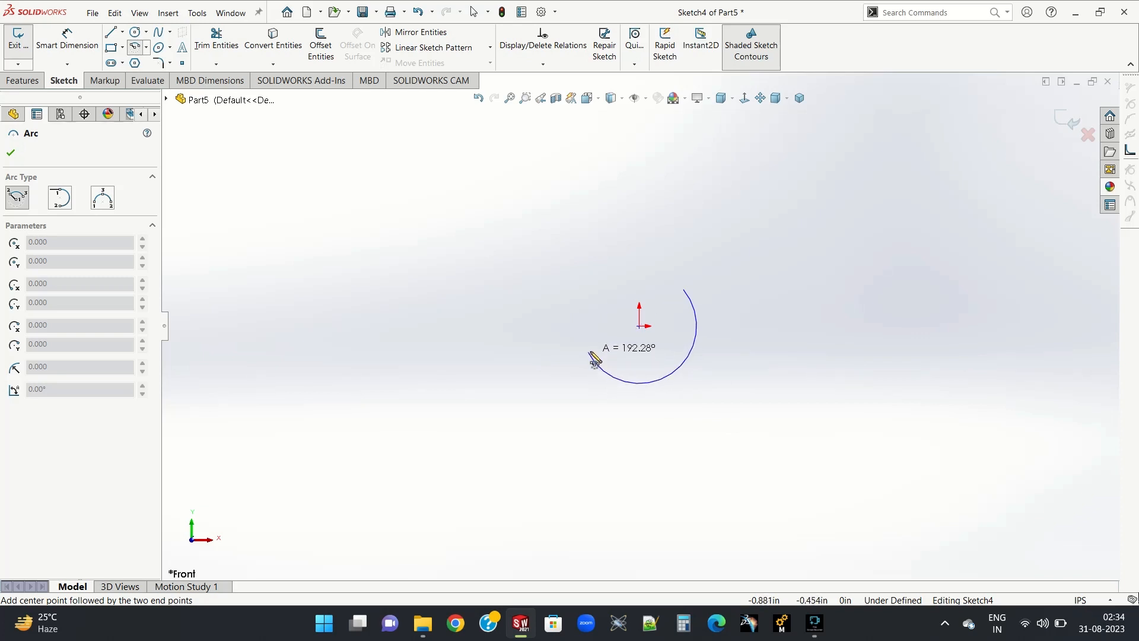
pyautogui.click(589, 353)
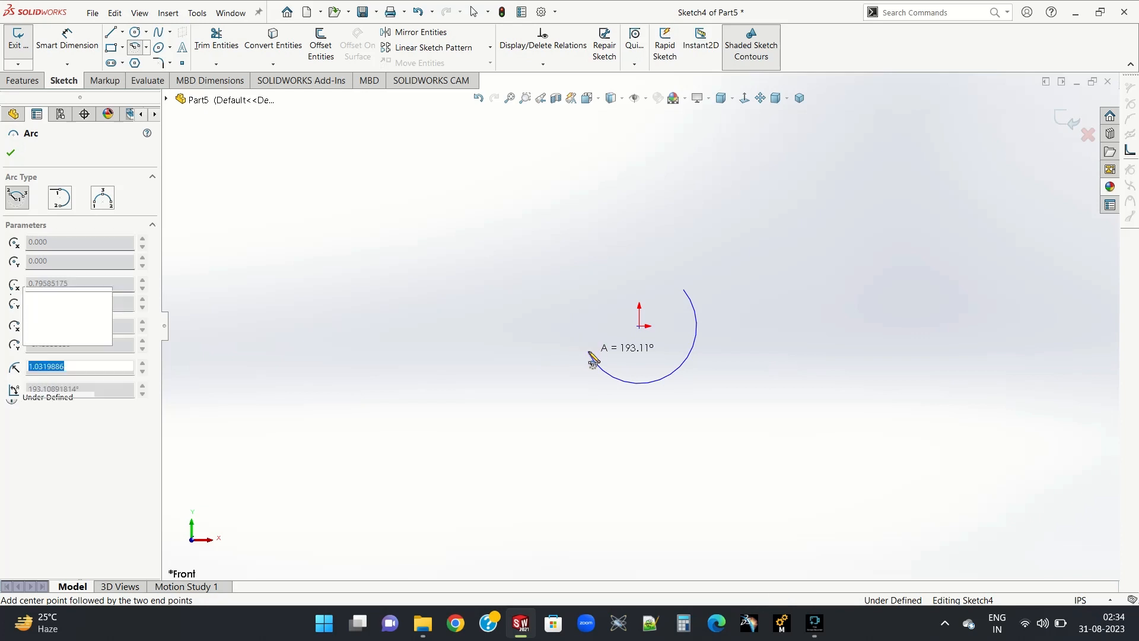
pyautogui.click(12, 154)
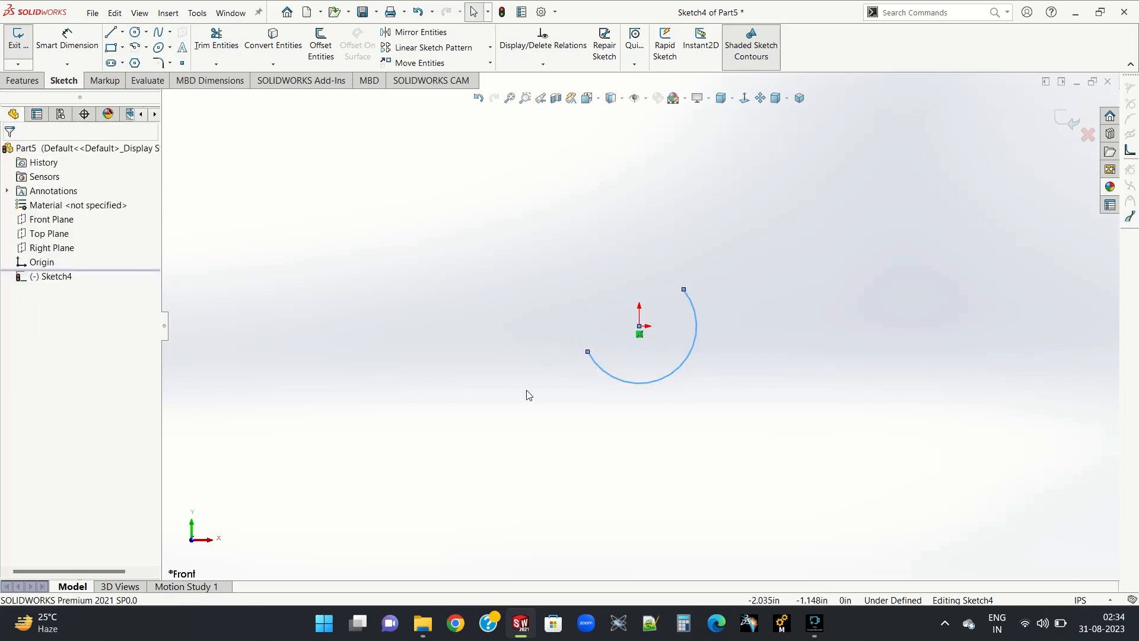
# Dimension the arc's radius as 0.188 in.
pyautogui.click(70, 39)
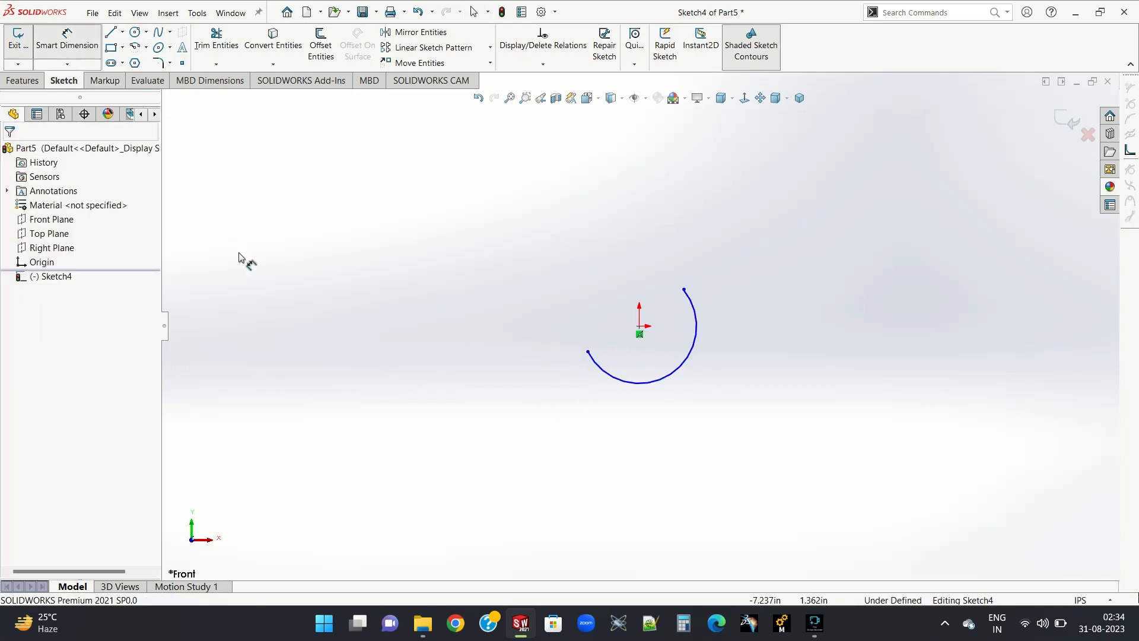
pyautogui.click(672, 372)
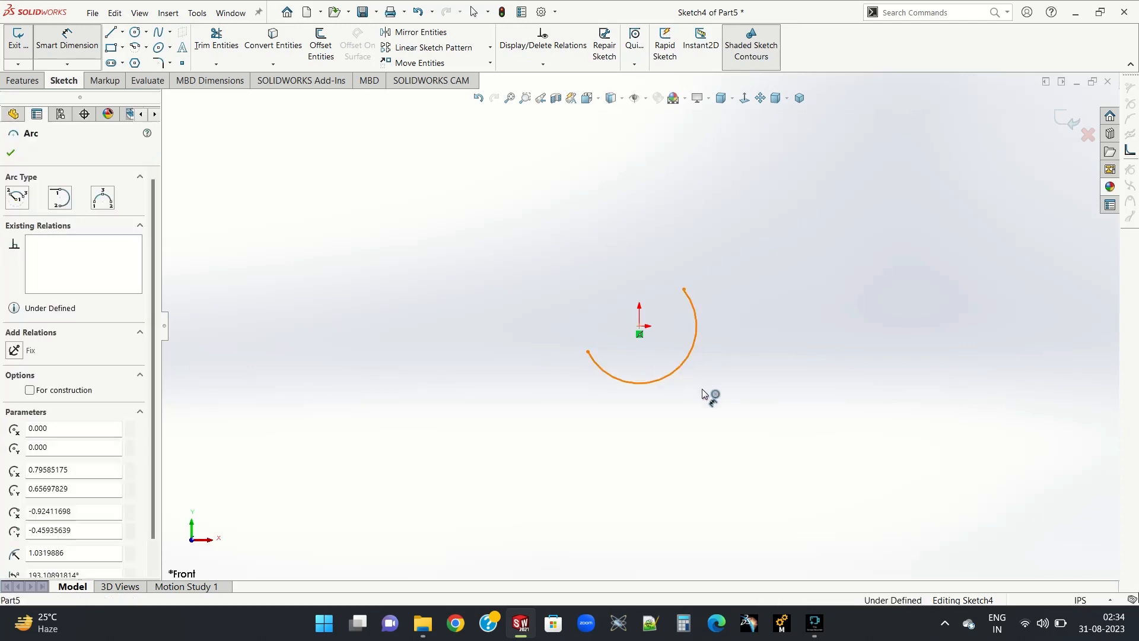
pyautogui.click(777, 394)
pyautogui.click(776, 395)
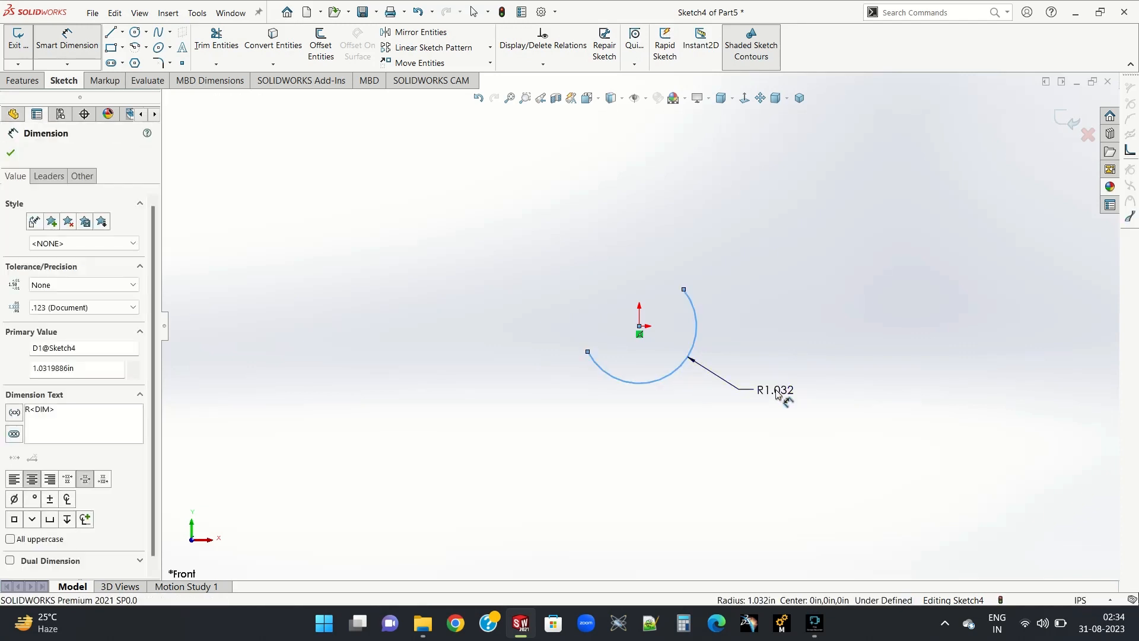
pyautogui.write('0.')
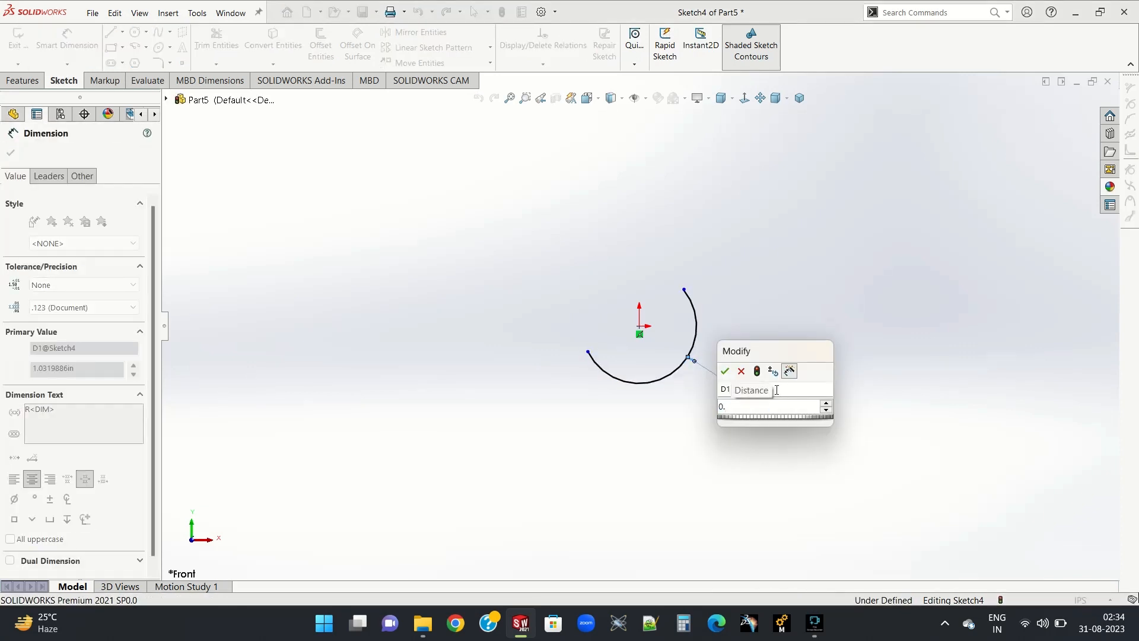
pyautogui.write('18')
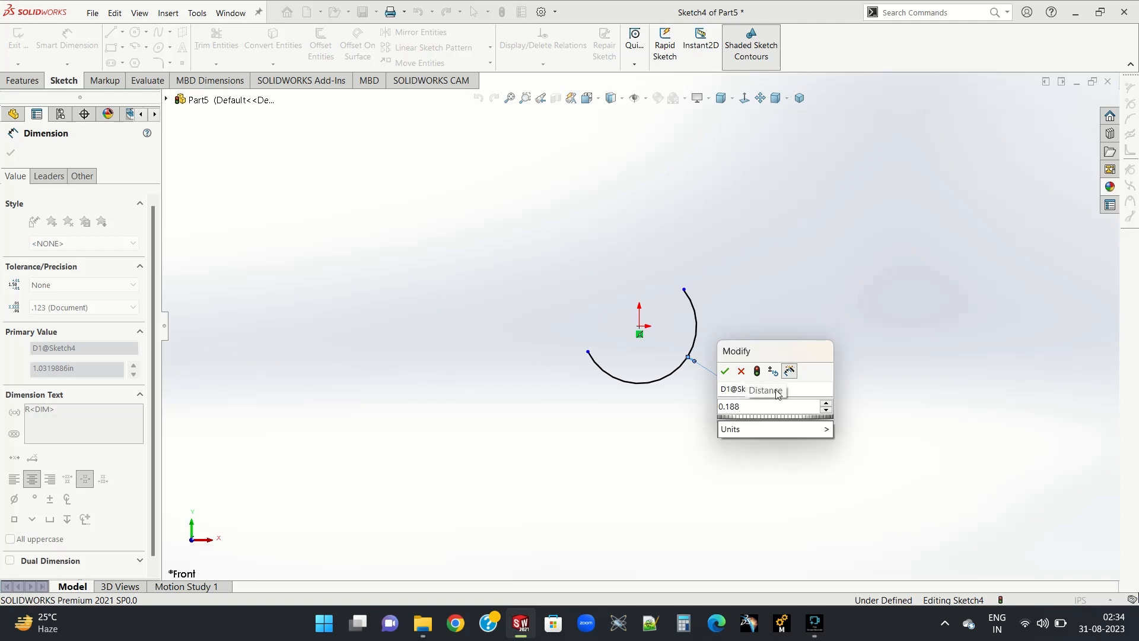
pyautogui.write('8')
pyautogui.press('Return')
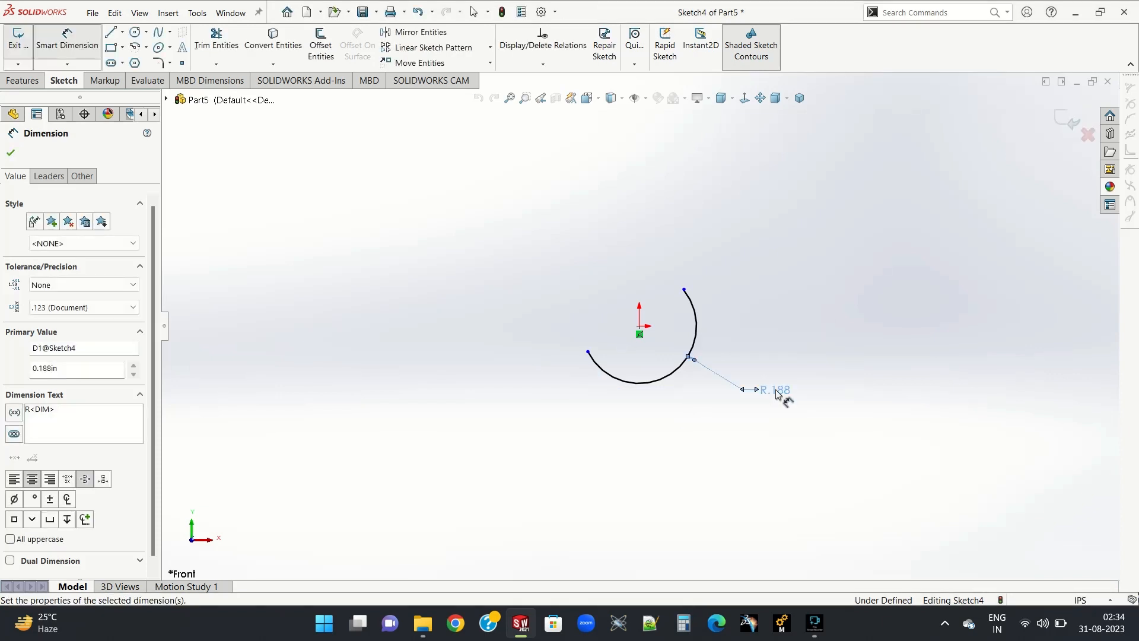
pyautogui.click(7, 153)
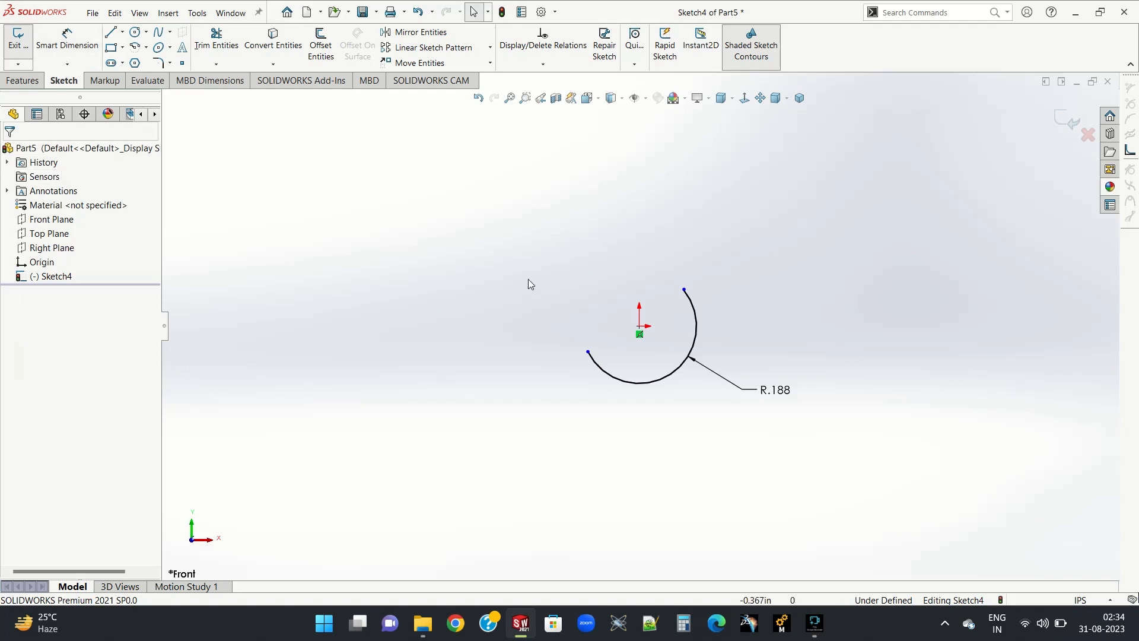
# Draw a tangent arc from the first arc's upper endpoint toward the upper left, radius about 0.62 in and about 68°.
pyautogui.click(146, 47)
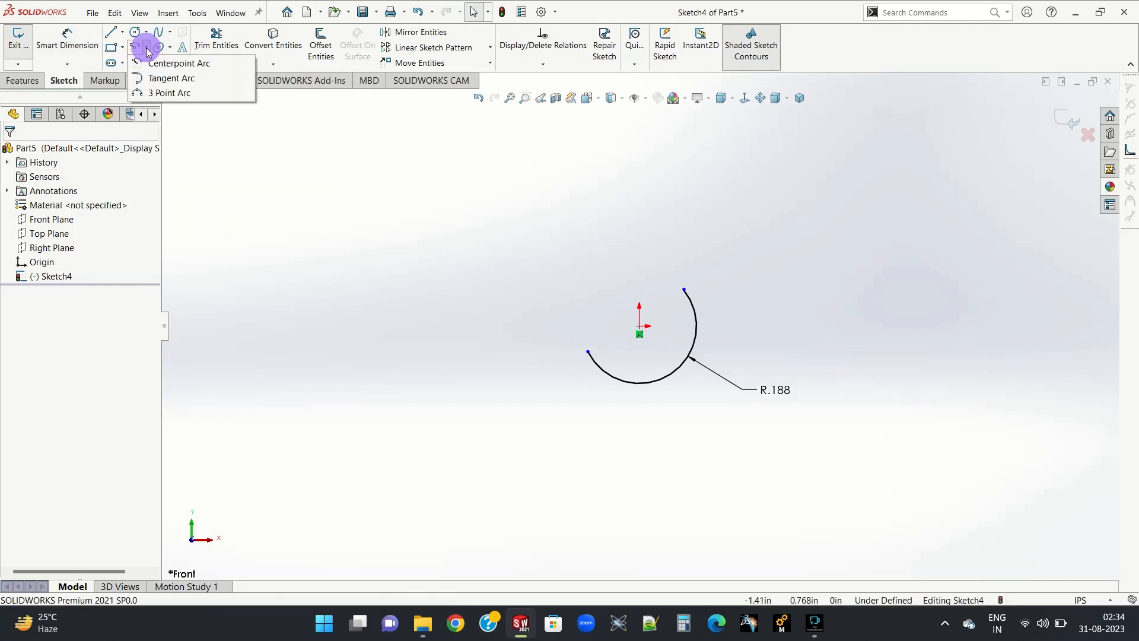
pyautogui.click(172, 79)
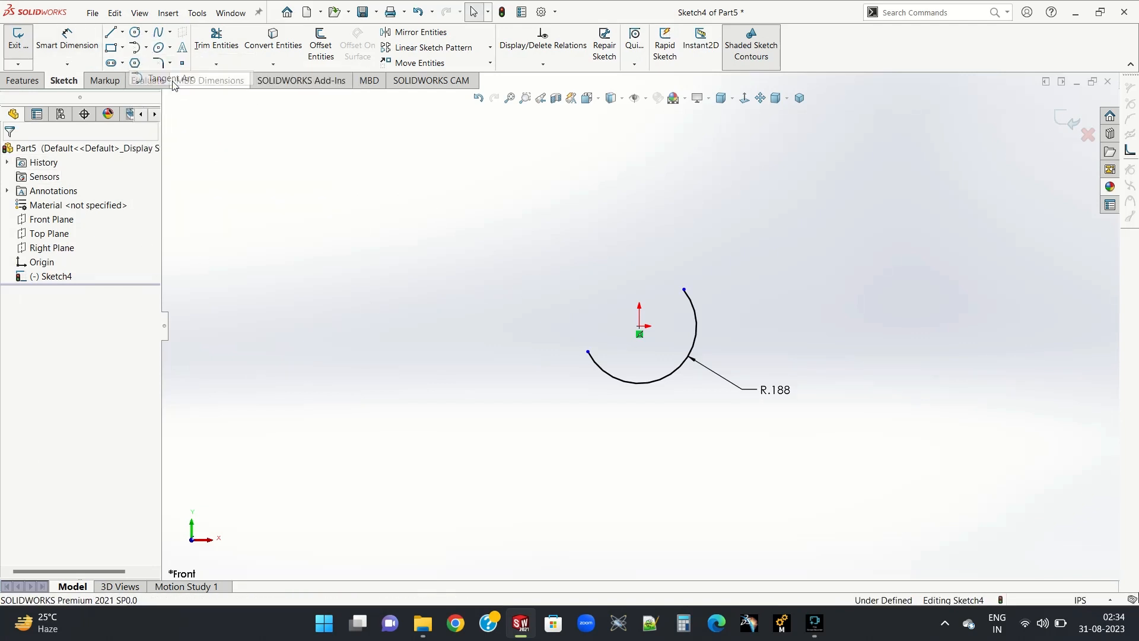
pyautogui.click(684, 291)
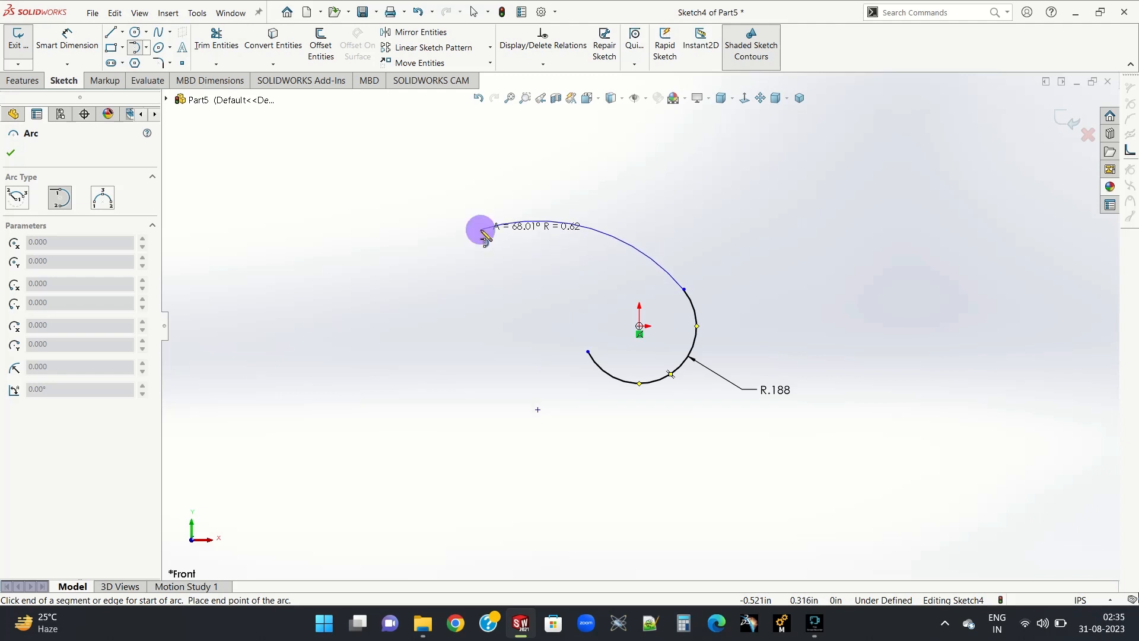
pyautogui.click(481, 230)
pyautogui.click(16, 153)
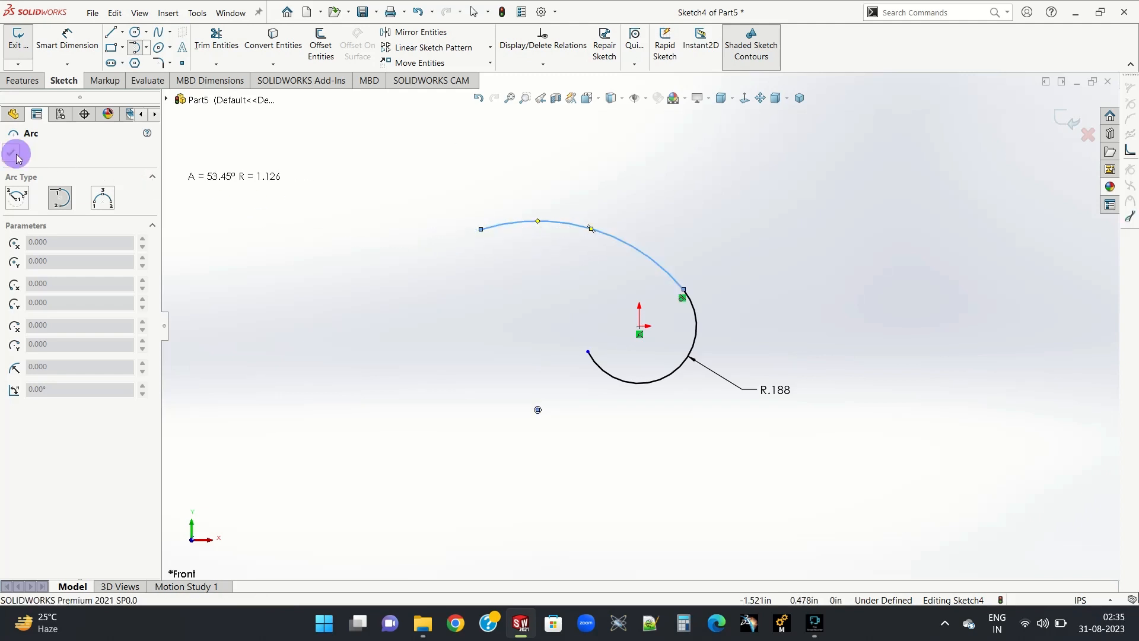
# Draw a second tangent arc of about 64° from the first arc's lower-left endpoint, ending below and left of the upper arc's free end.
pyautogui.click(135, 48)
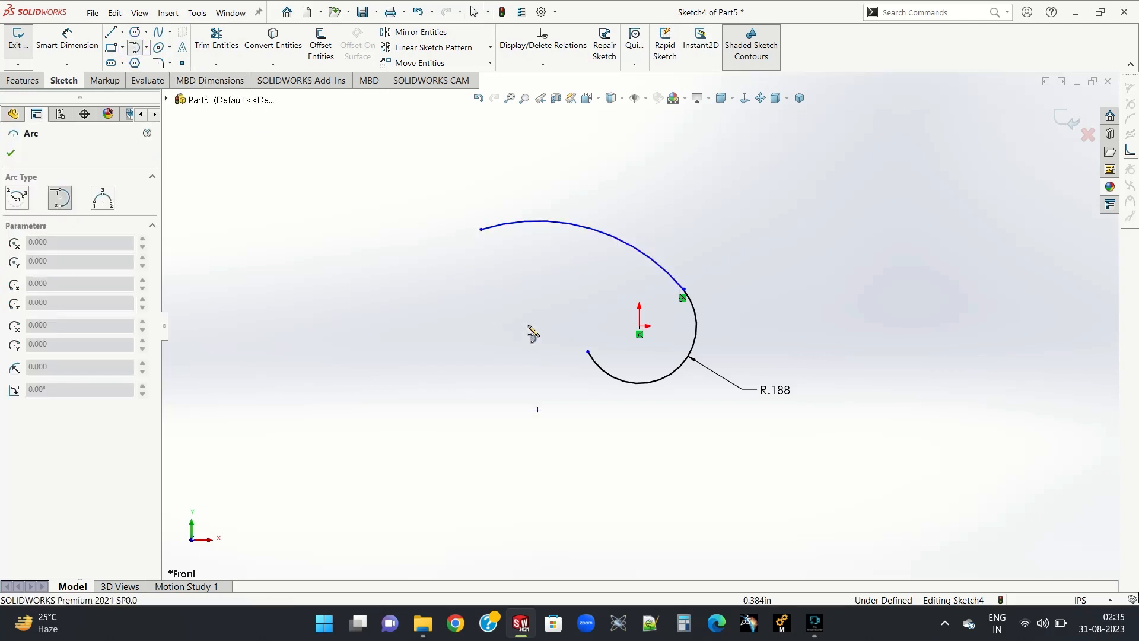
pyautogui.click(587, 351)
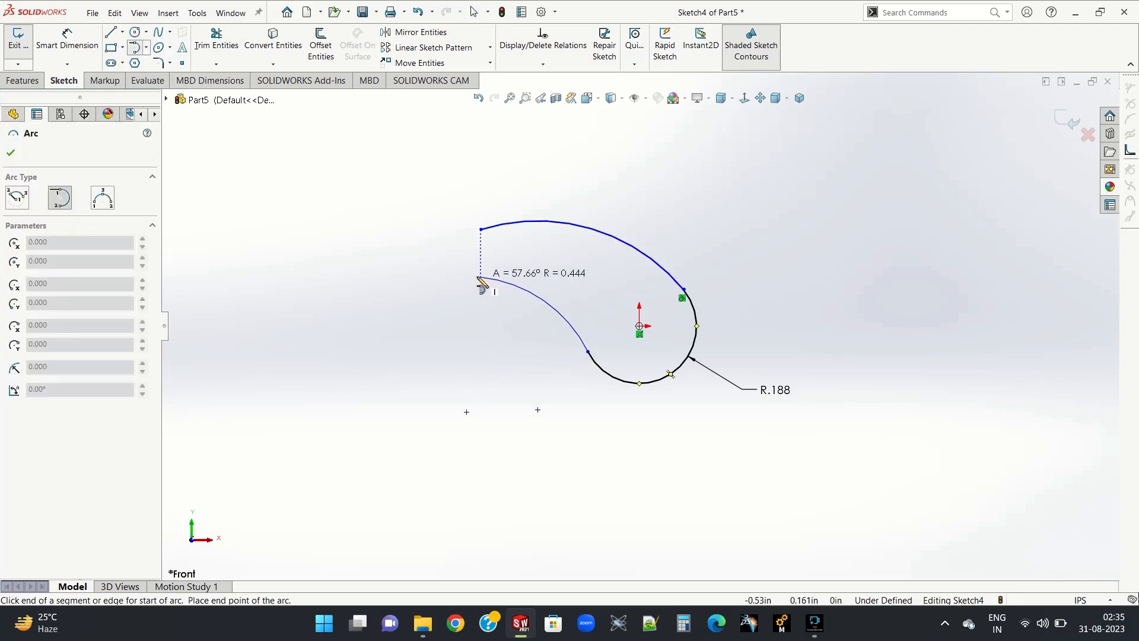
pyautogui.click(442, 261)
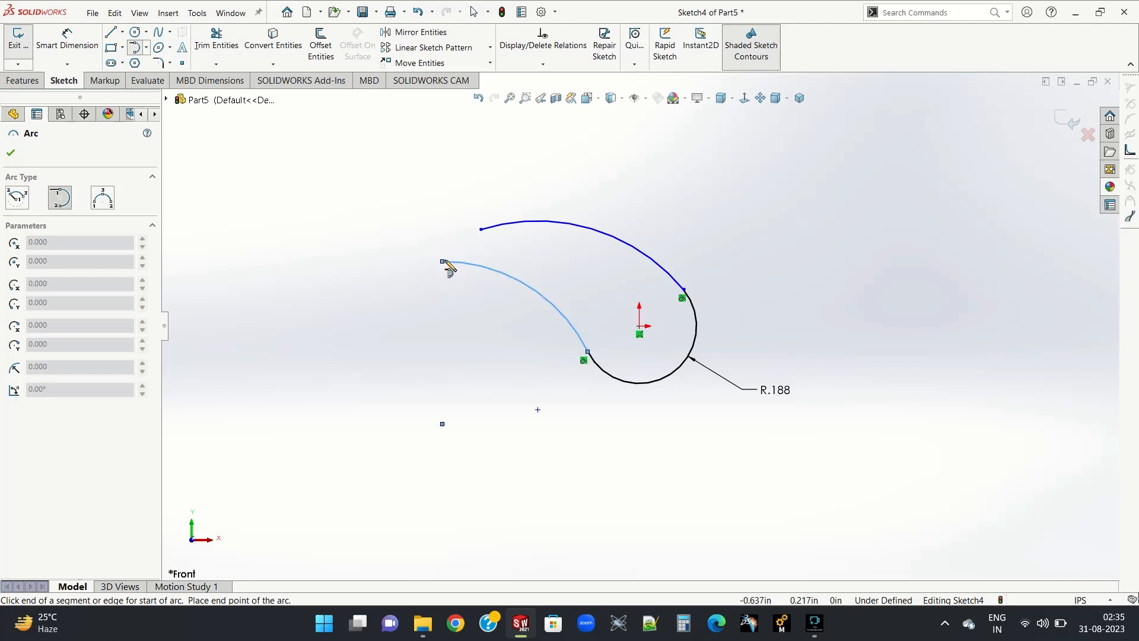
pyautogui.click(11, 152)
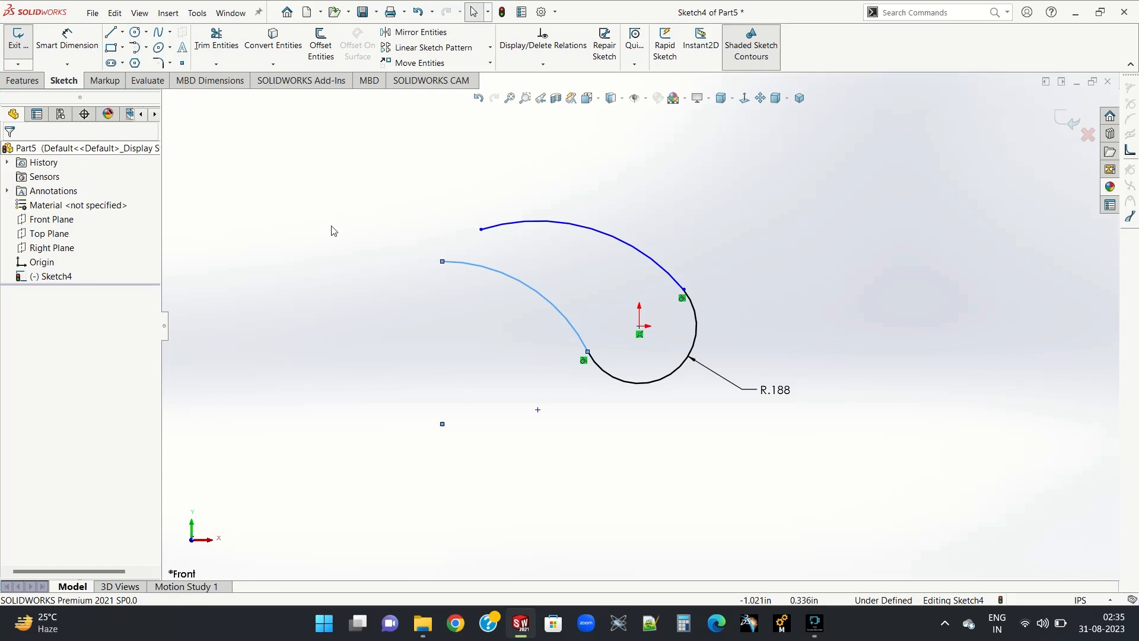
pyautogui.click(113, 34)
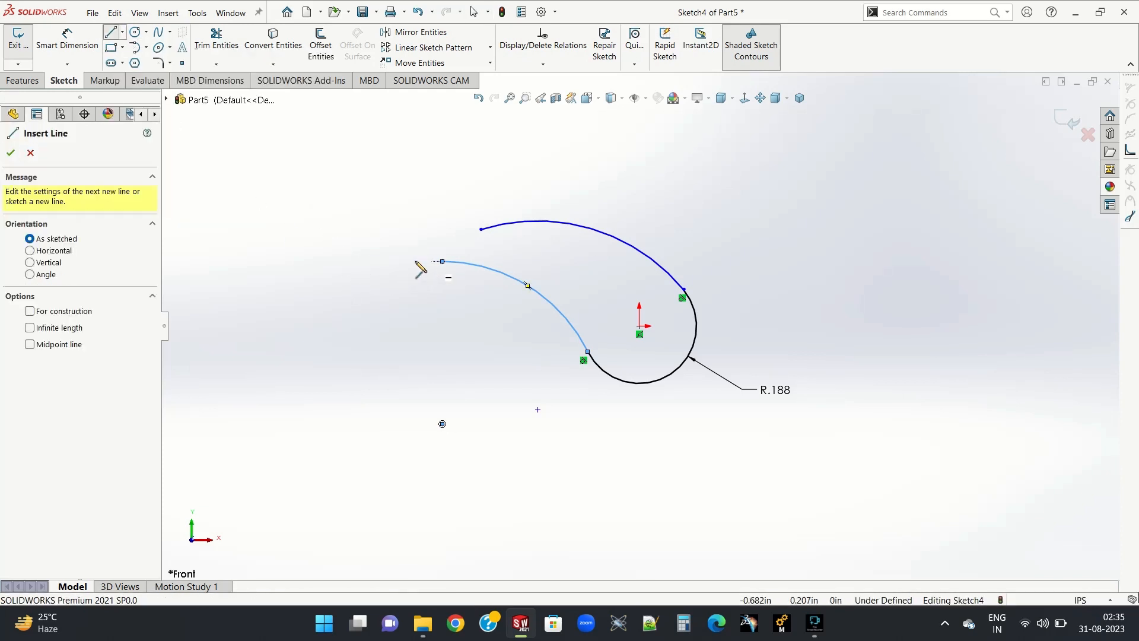
pyautogui.click(117, 35)
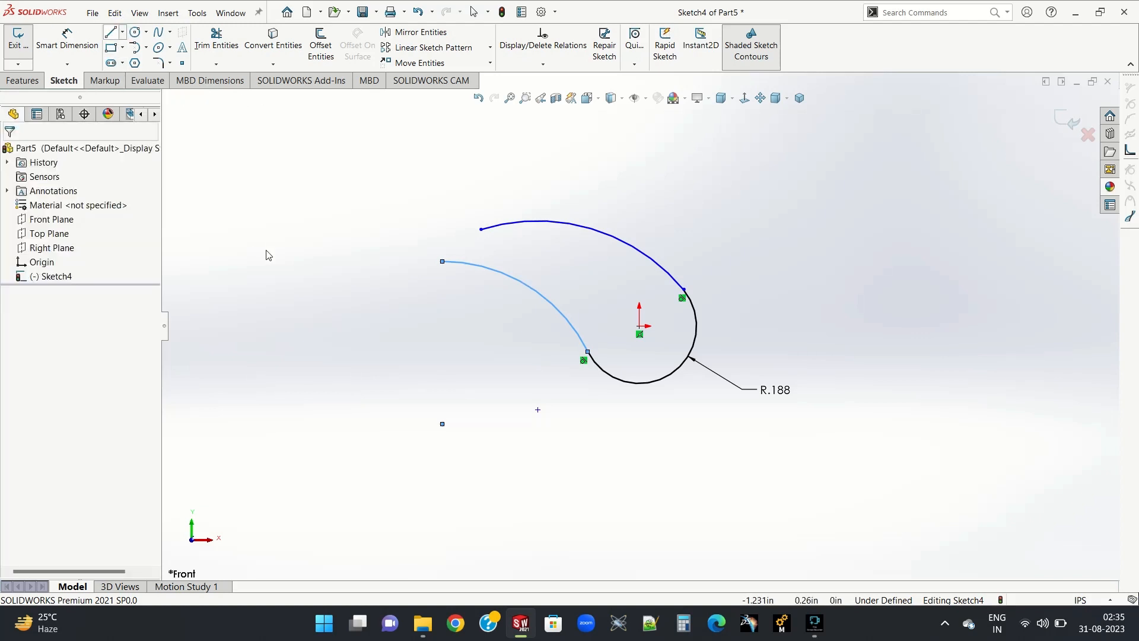
# Apply tangent relations between the R.188 arc and each of the two adjoining arcs.
pyautogui.click(627, 249)
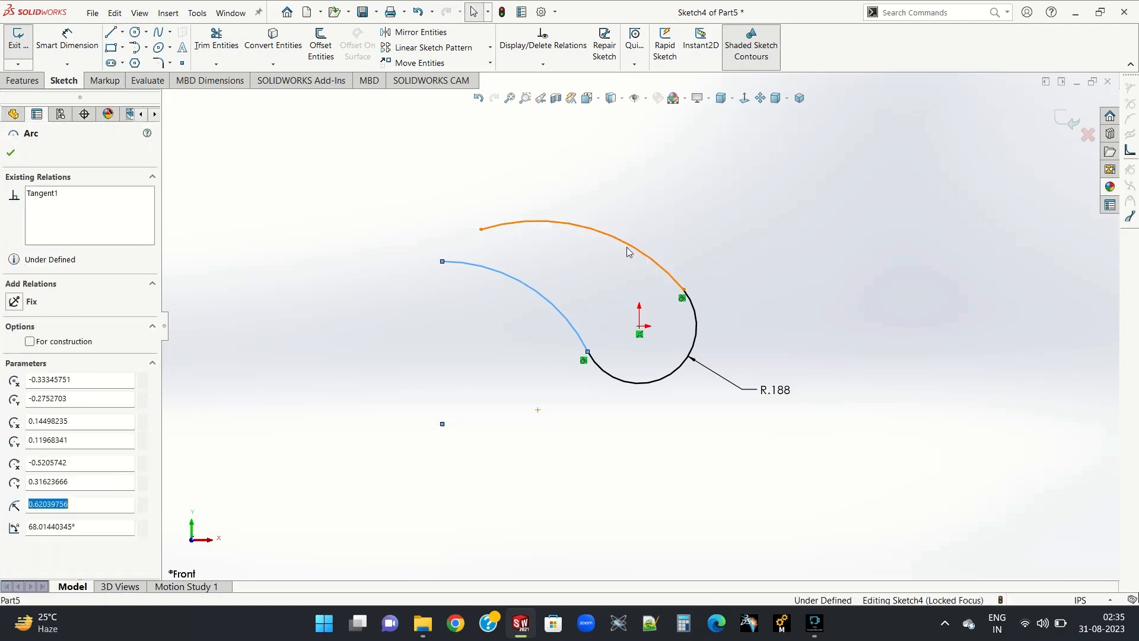
pyautogui.keyDown('ctrl'); pyautogui.click(694, 314); pyautogui.keyUp('ctrl')
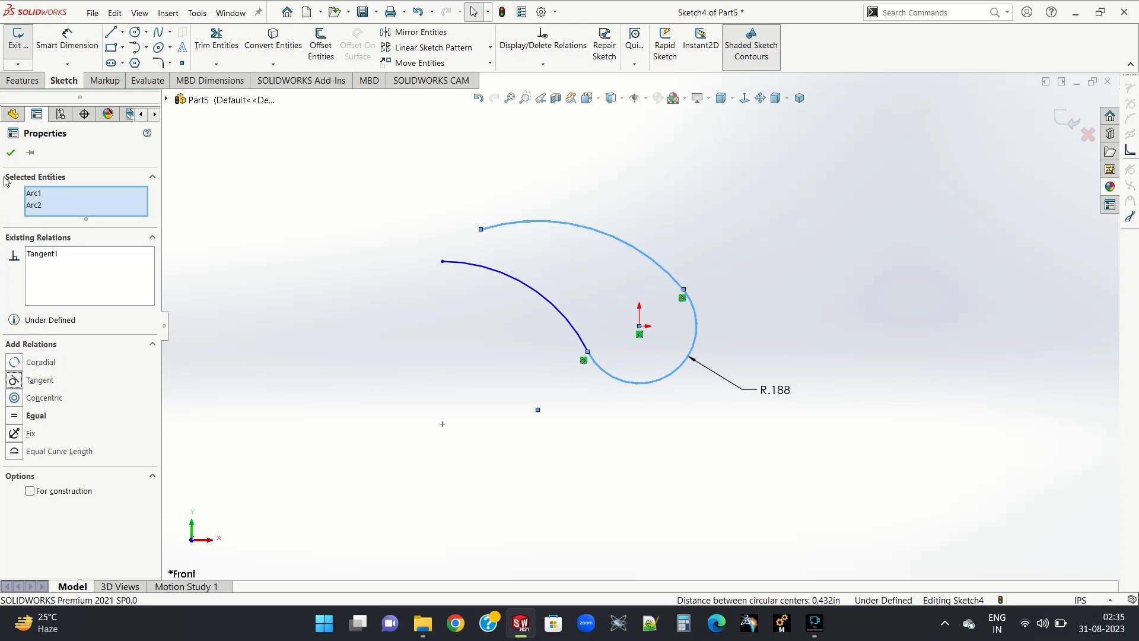
pyautogui.click(10, 152)
pyautogui.click(558, 316)
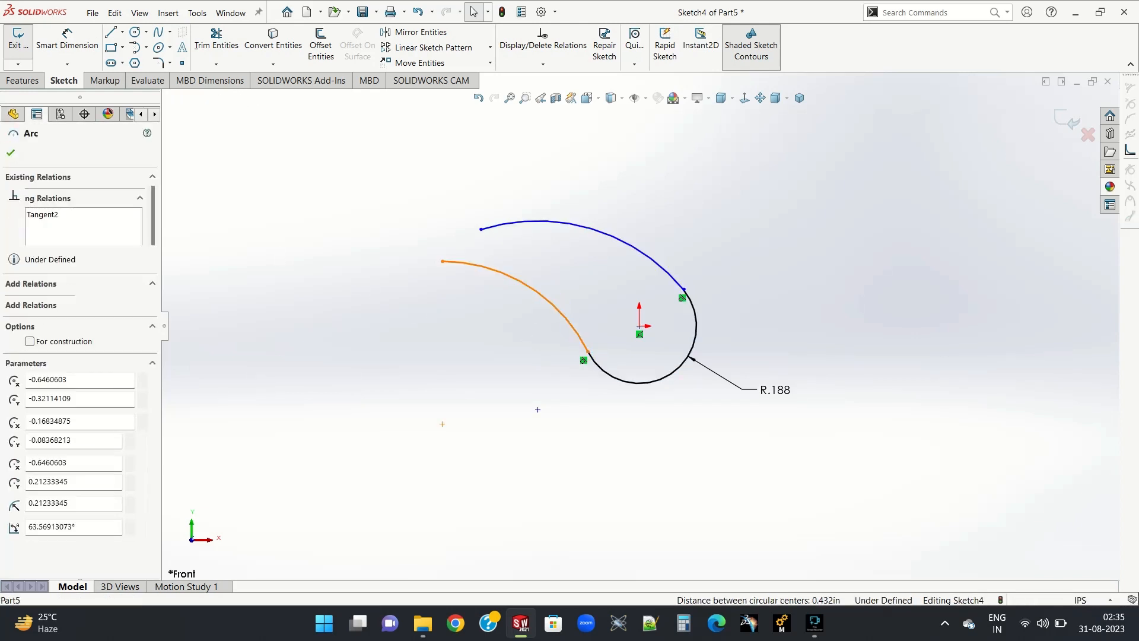
pyautogui.click(608, 374)
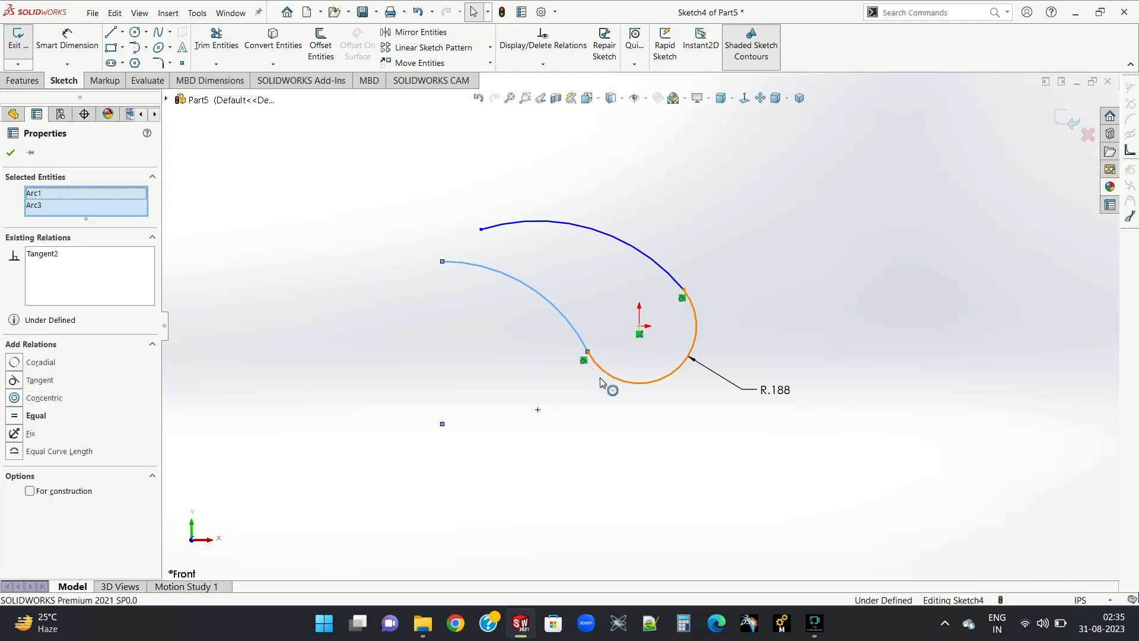
pyautogui.click(16, 382)
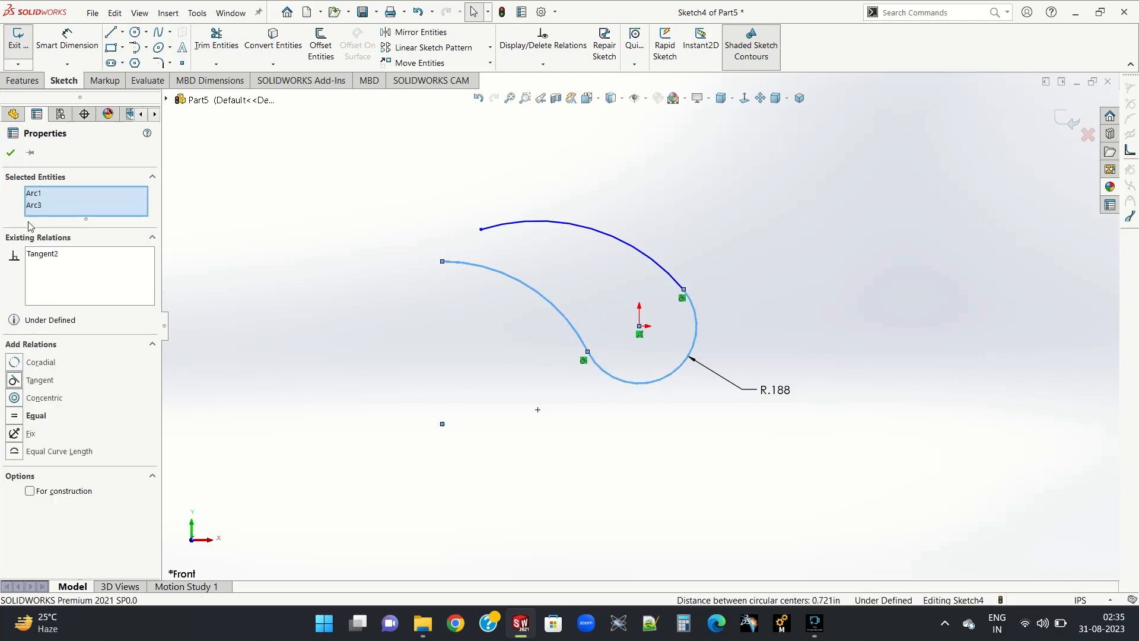
pyautogui.click(10, 152)
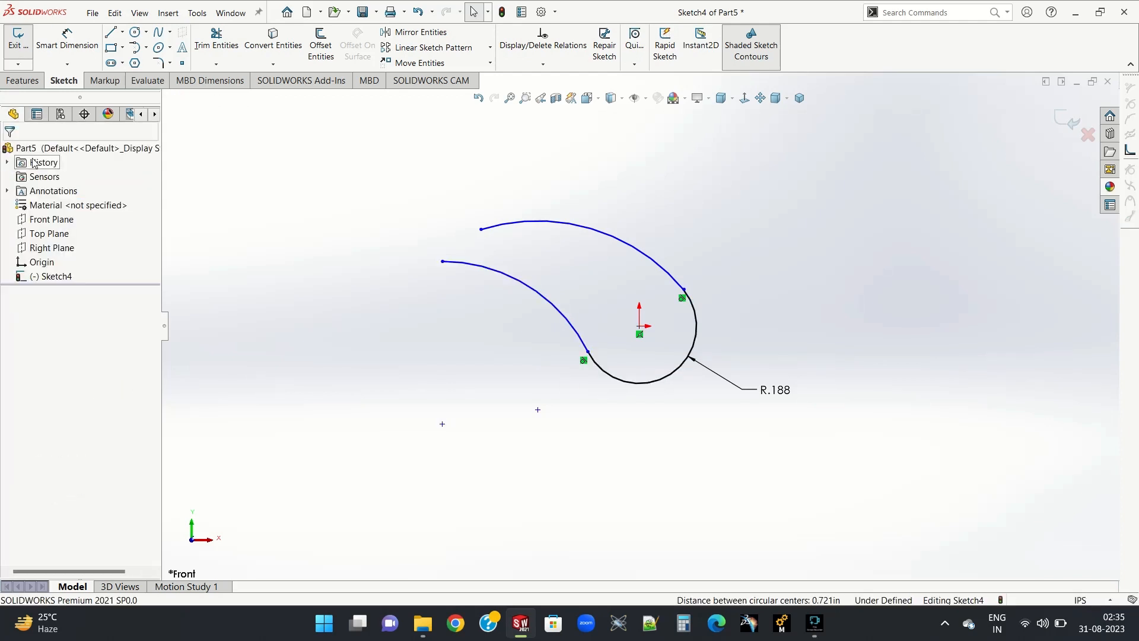
# Close the profile with a line about 0.163 in long between the free ends of the upper and lower arcs.
pyautogui.click(110, 32)
pyautogui.click(481, 229)
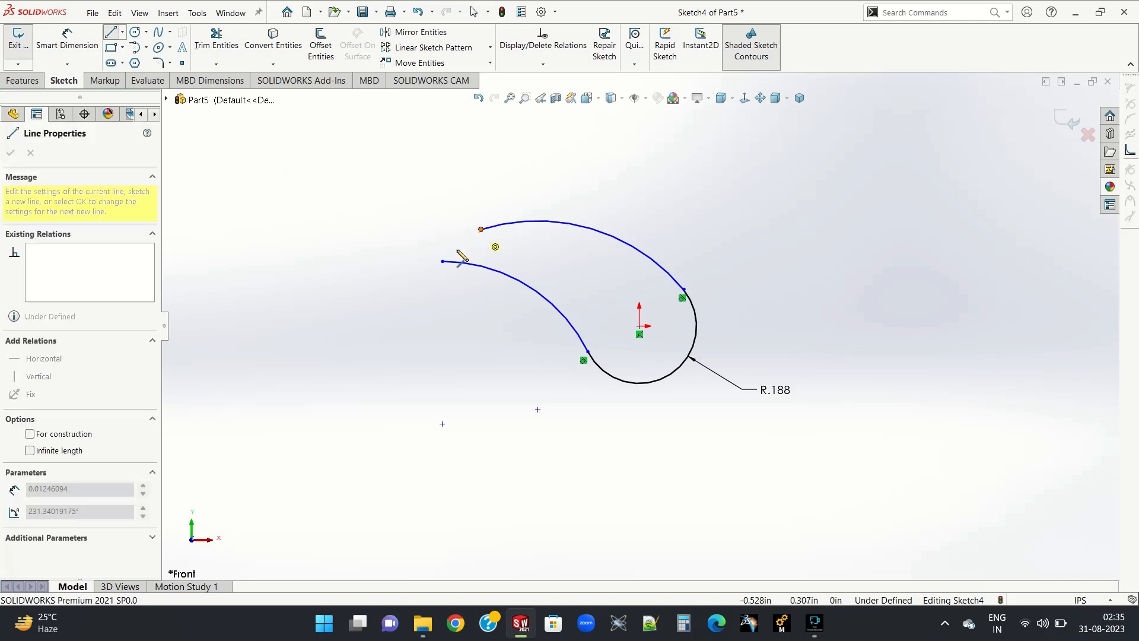
pyautogui.click(443, 261)
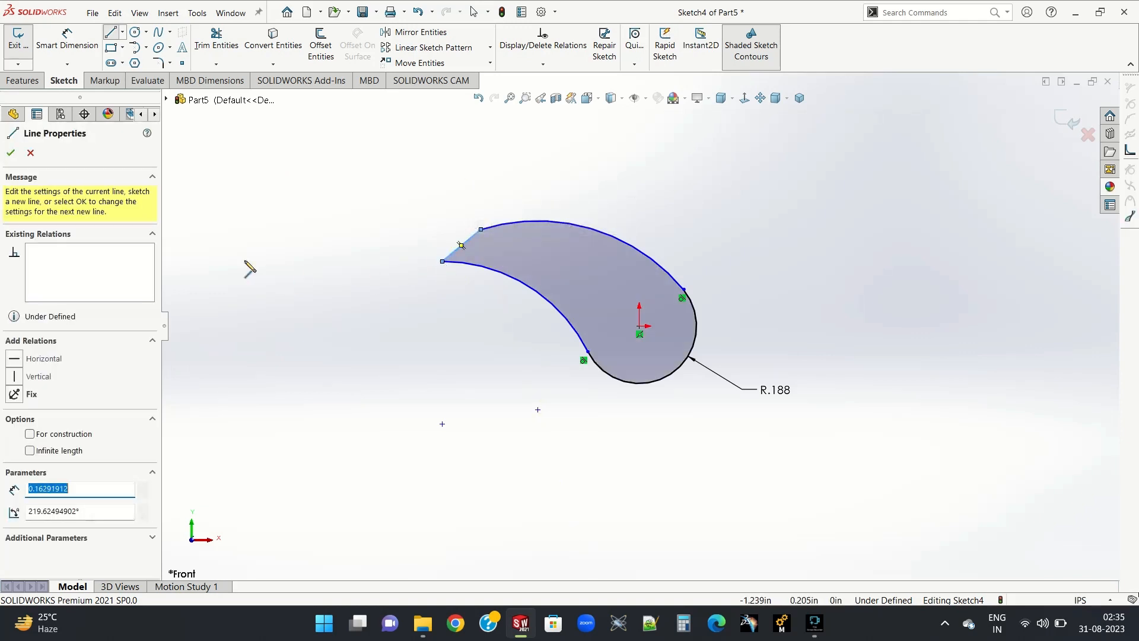
# Draw a horizontal, infinite-length construction centerline through the origin.
pyautogui.click(31, 153)
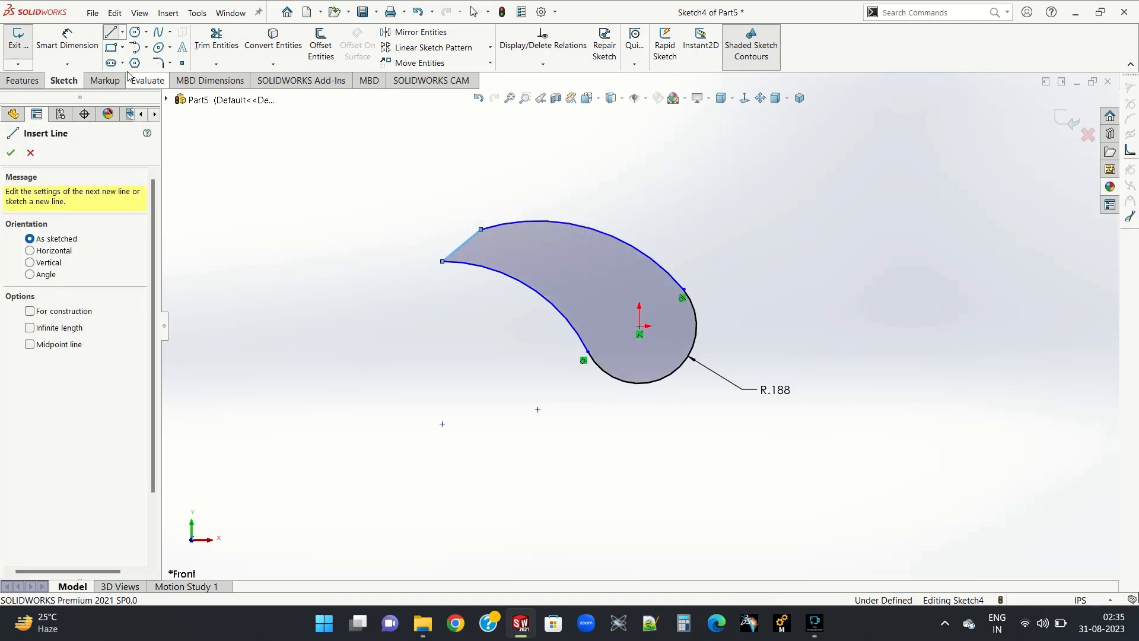
pyautogui.click(122, 33)
pyautogui.click(130, 61)
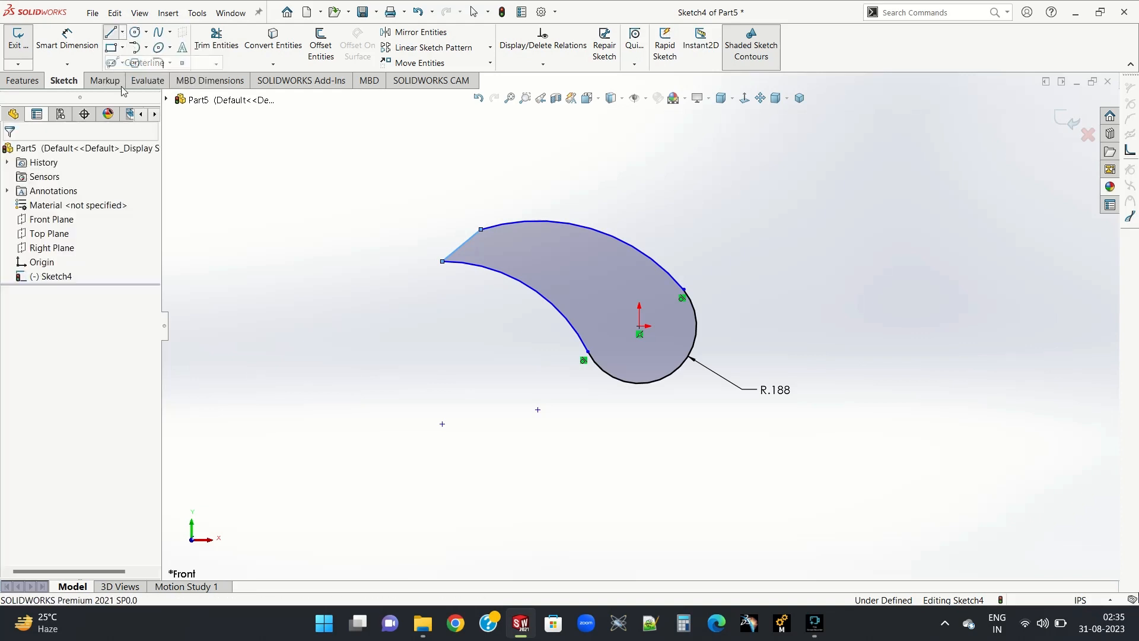
pyautogui.click(30, 328)
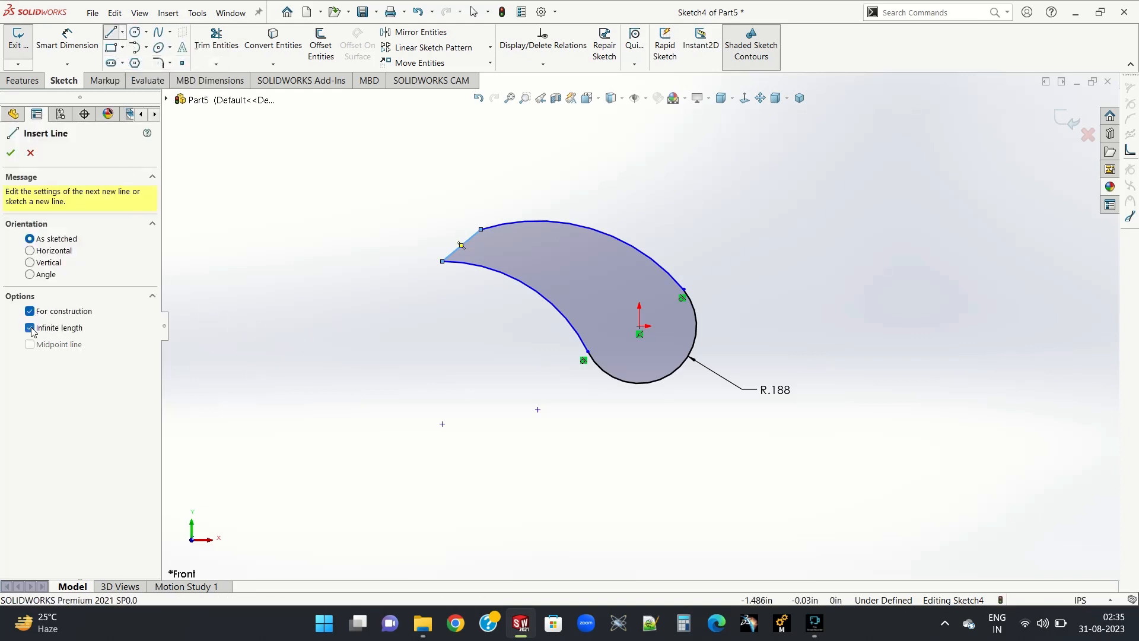
pyautogui.click(639, 326)
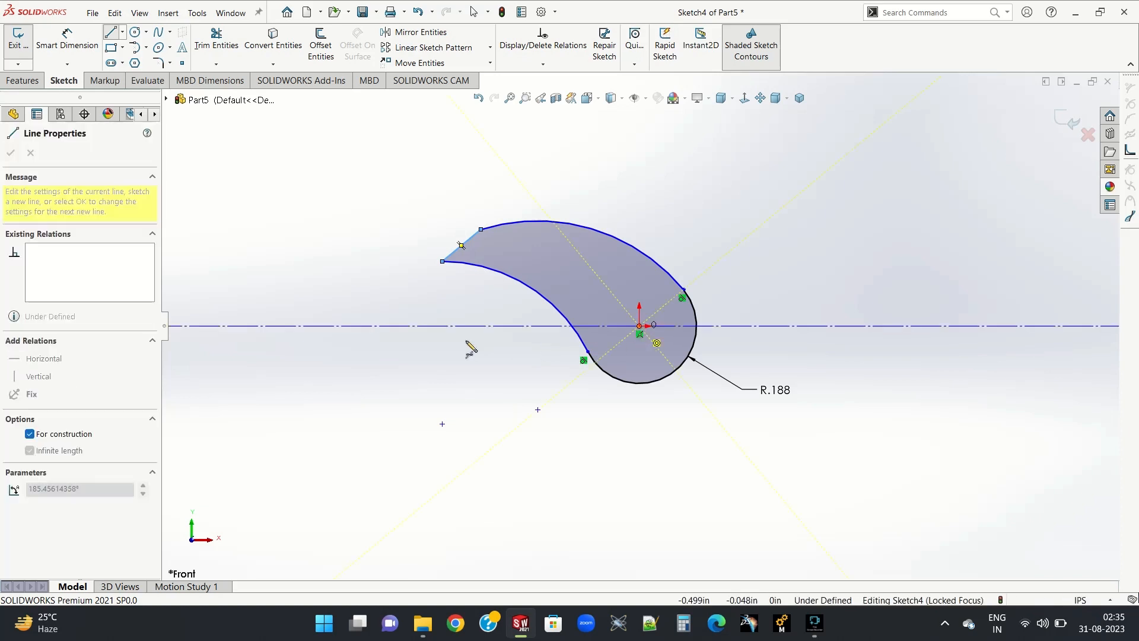
pyautogui.click(423, 326)
pyautogui.click(17, 359)
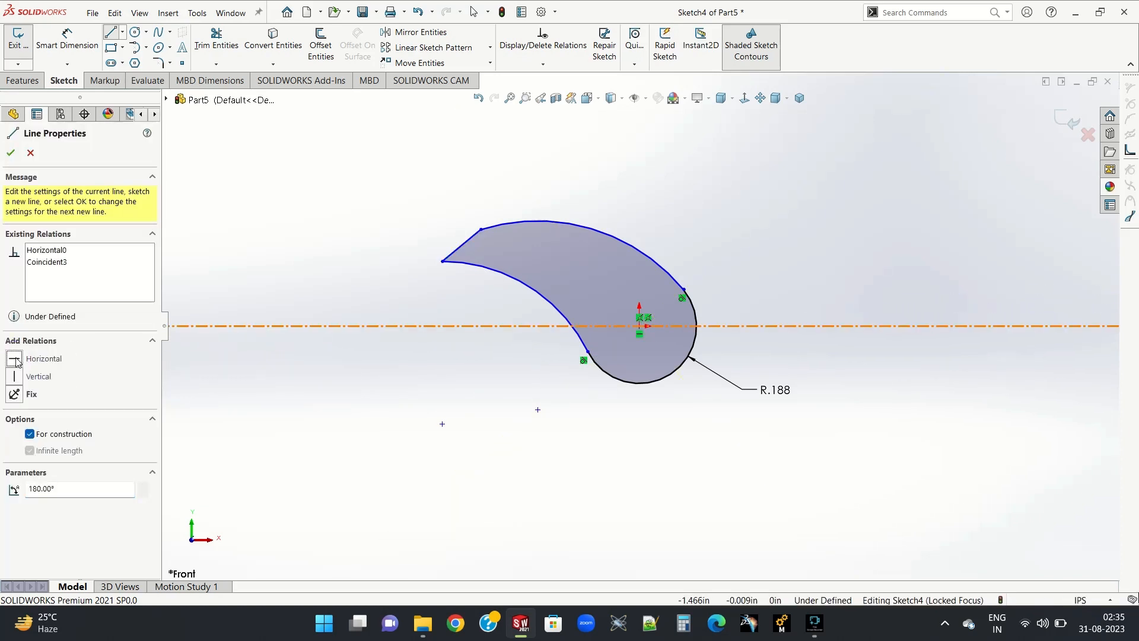
pyautogui.click(11, 153)
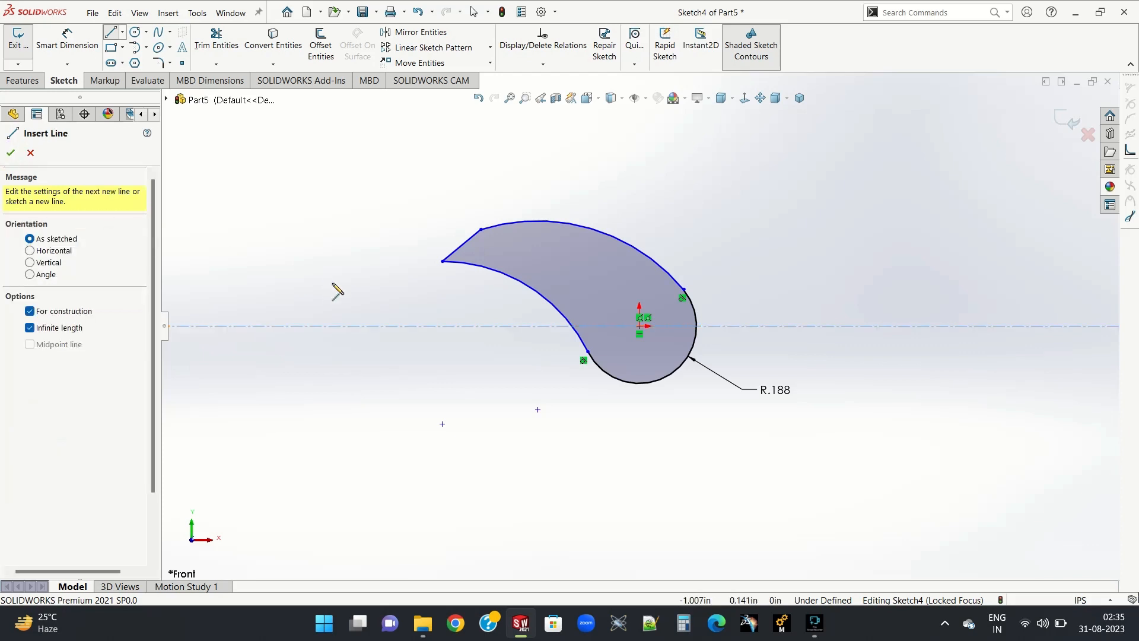
pyautogui.click(10, 152)
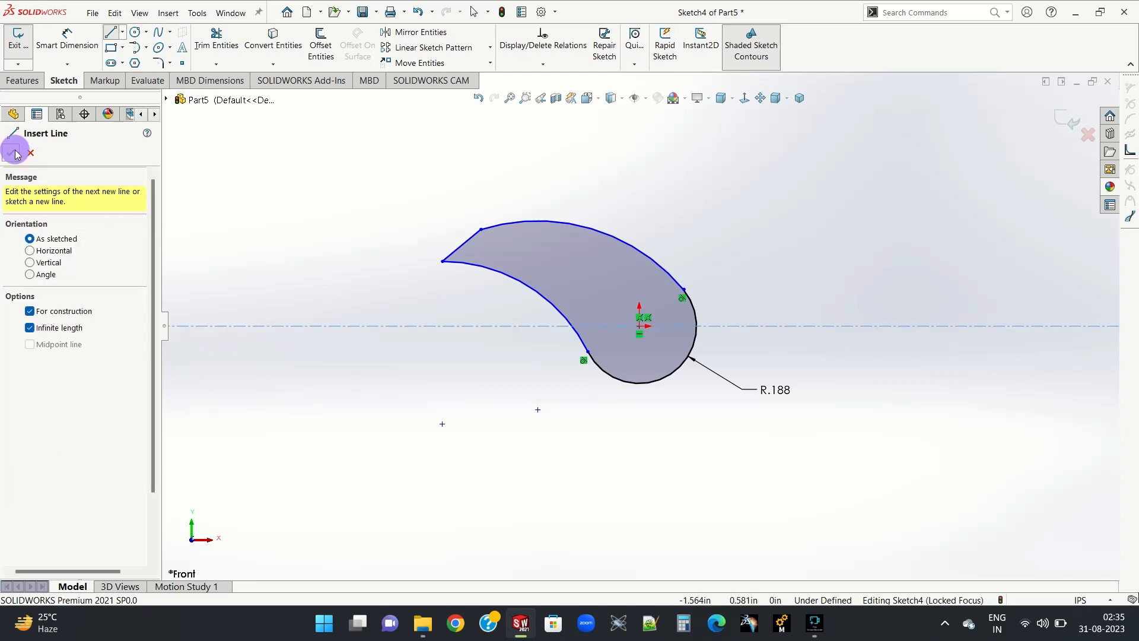
# Dimension the slanted closing line's length as 0.160 in and place the dimension above and left of the line.
pyautogui.click(70, 46)
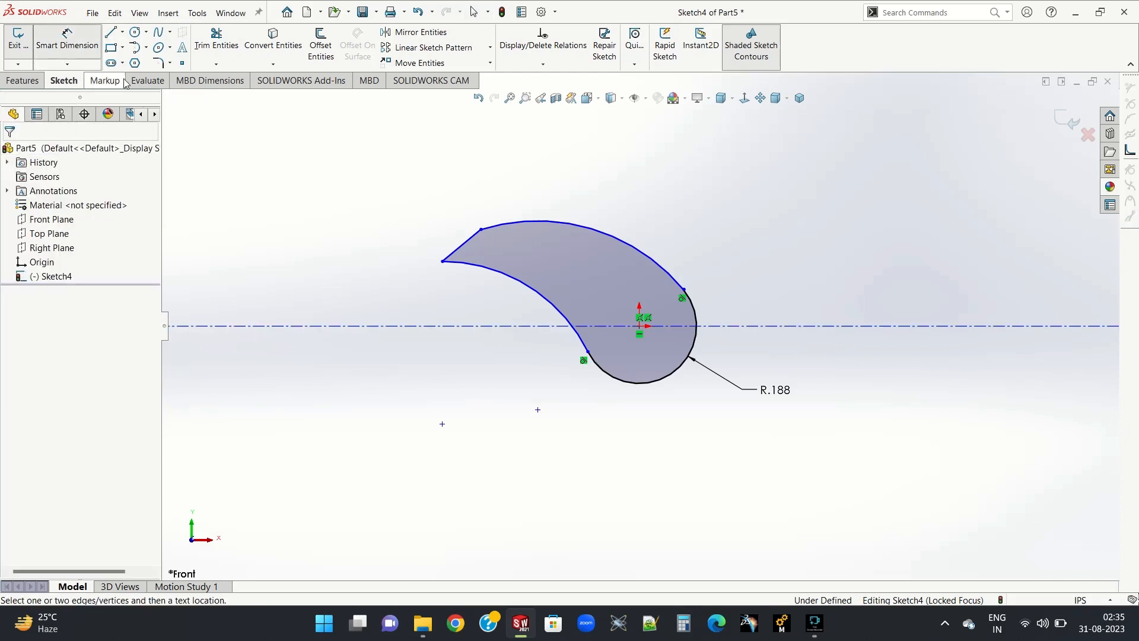
pyautogui.click(469, 243)
pyautogui.click(413, 217)
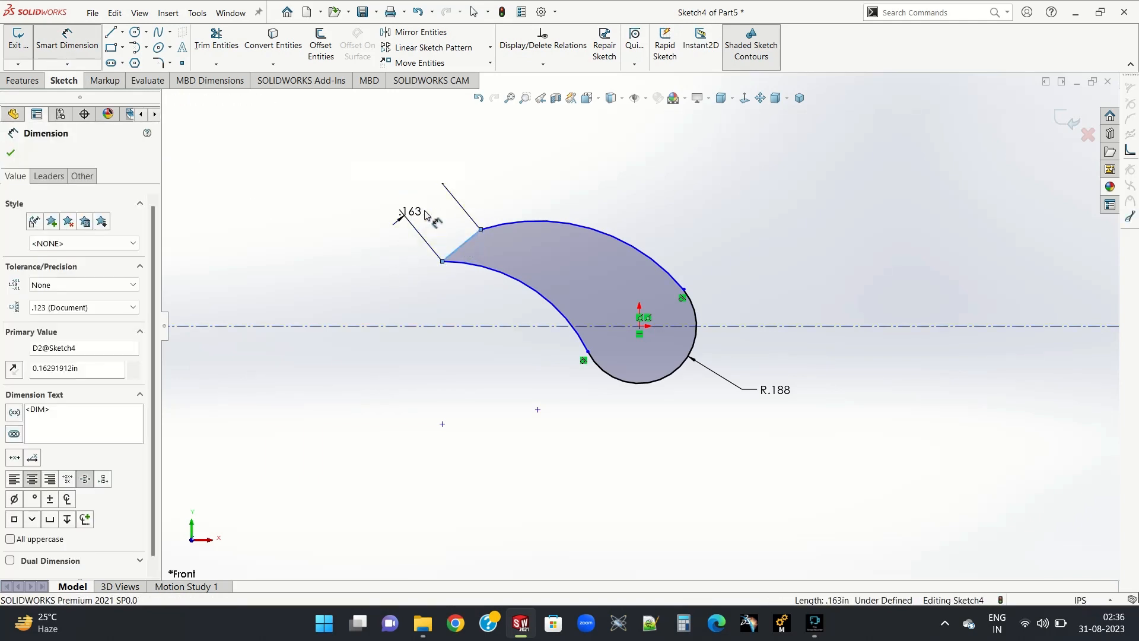
pyautogui.write('0')
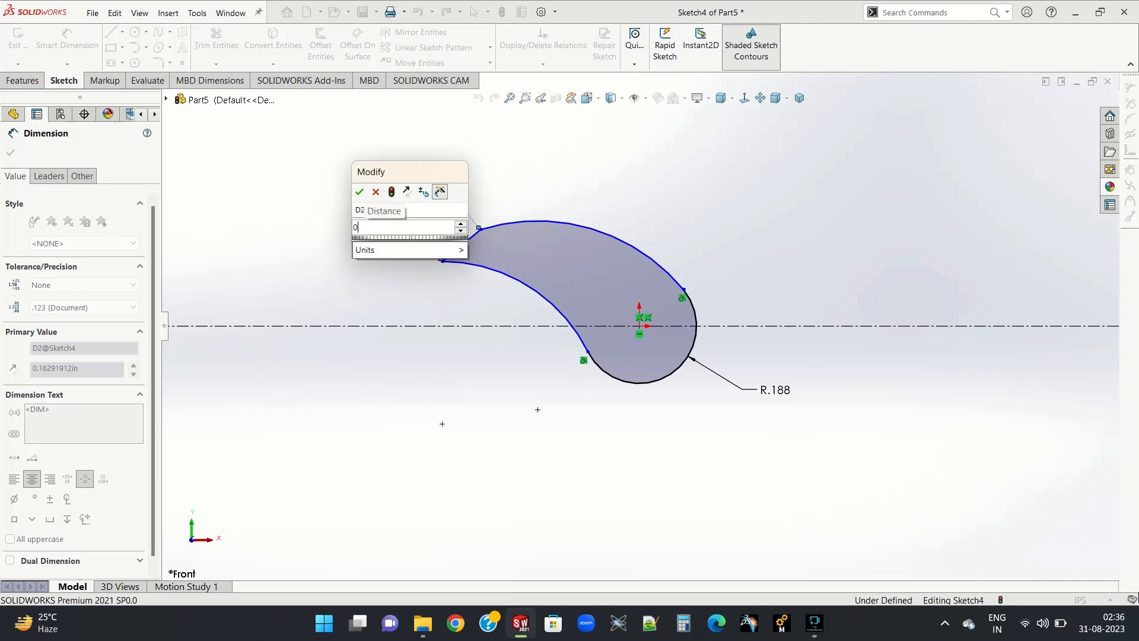
pyautogui.write('.160')
pyautogui.press('Return')
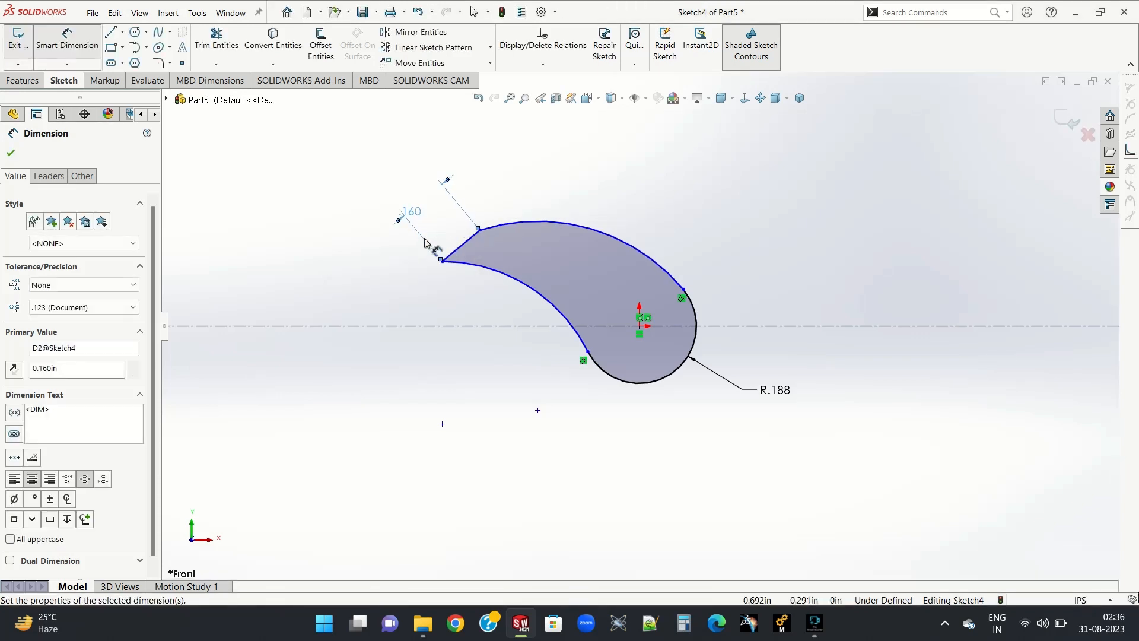
pyautogui.moveTo(411, 219); pyautogui.dragTo(419, 211)
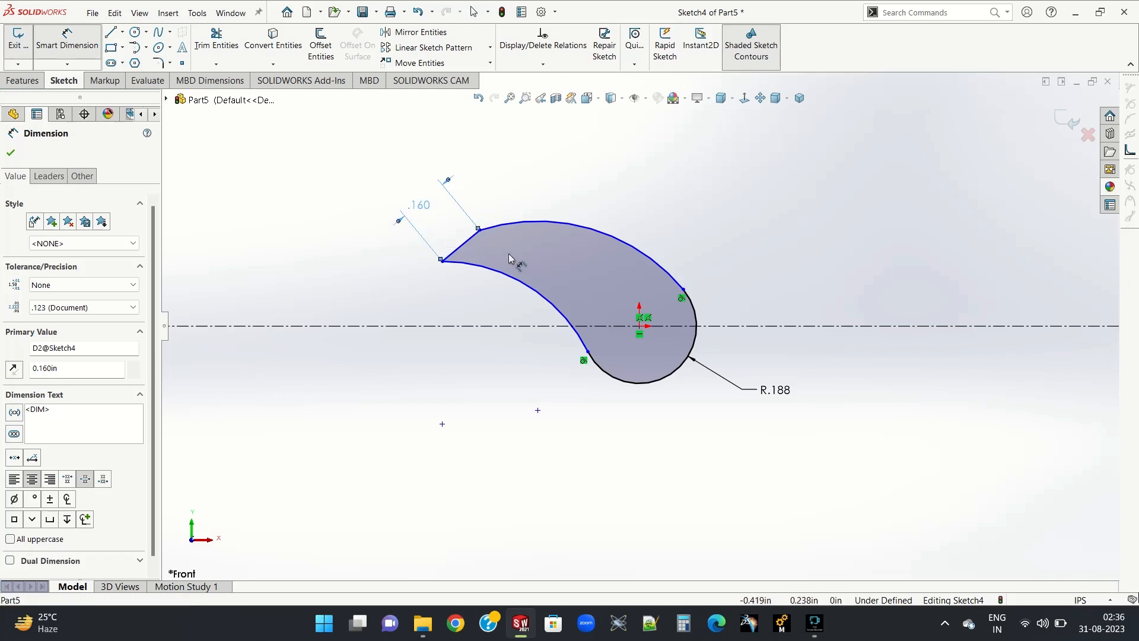
# Dimension the angle between the slanted closing line and the horizontal centerline as 40°.
pyautogui.click(471, 244)
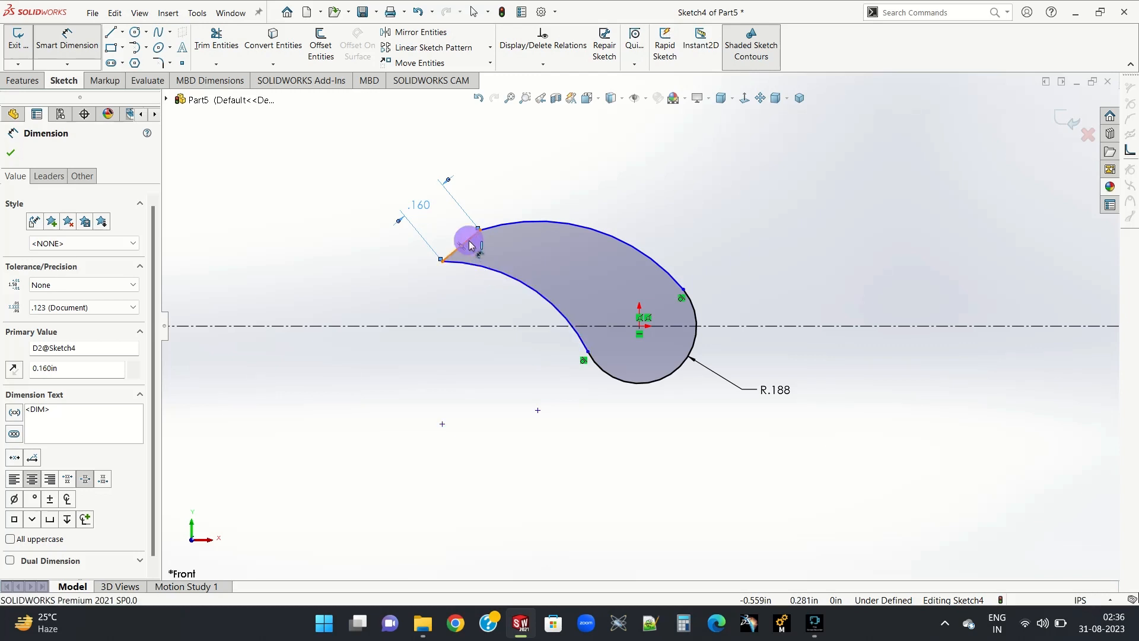
pyautogui.click(753, 326)
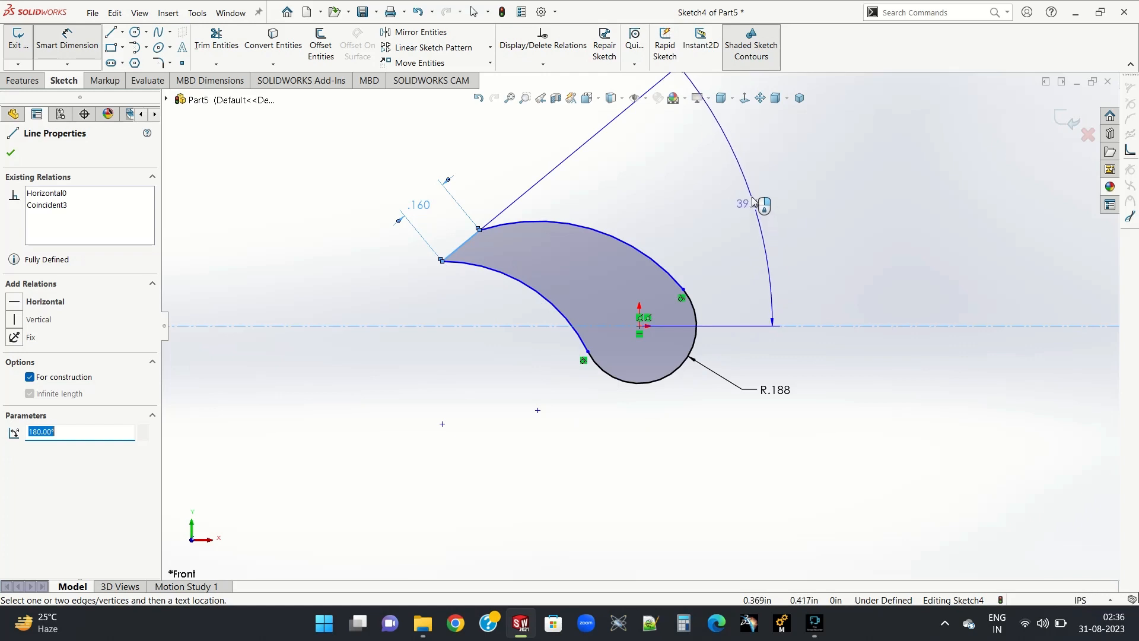
pyautogui.click(751, 194)
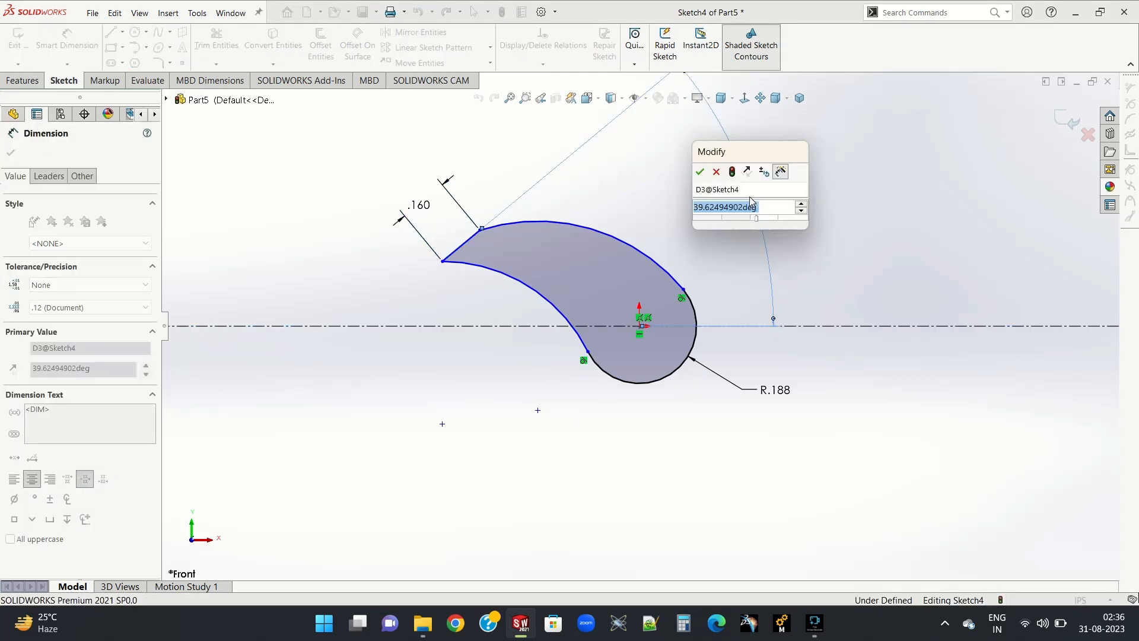
pyautogui.write('40')
pyautogui.press('Return')
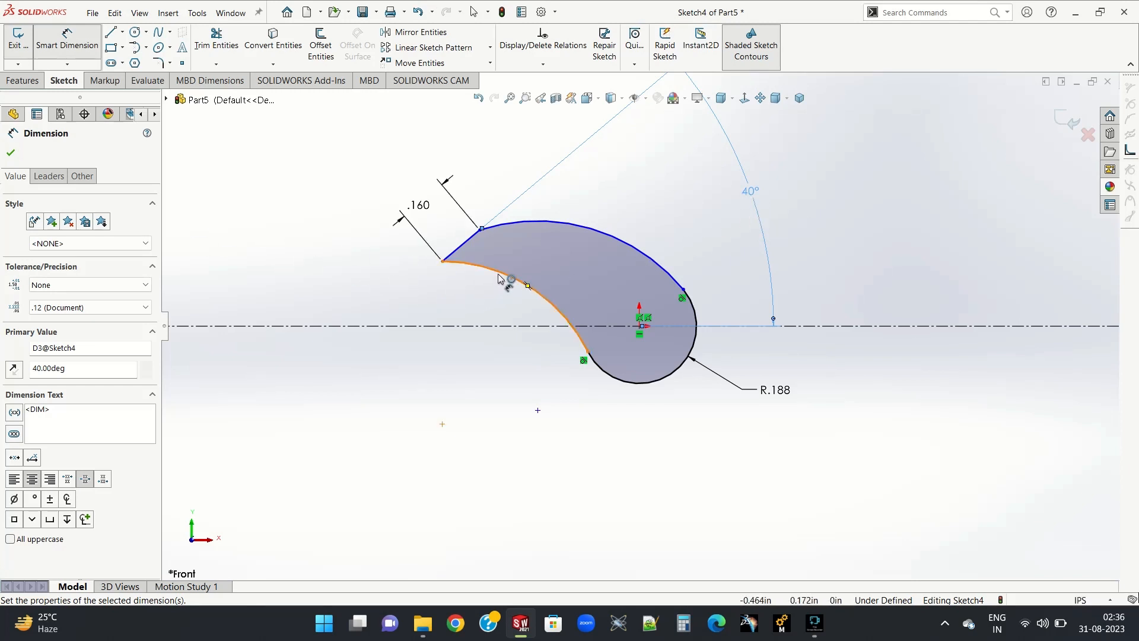
# Dimension the horizontal distance from the origin to the closing line's lower-left endpoint as 0.570 in, placed below the profile.
pyautogui.click(641, 325)
pyautogui.click(443, 262)
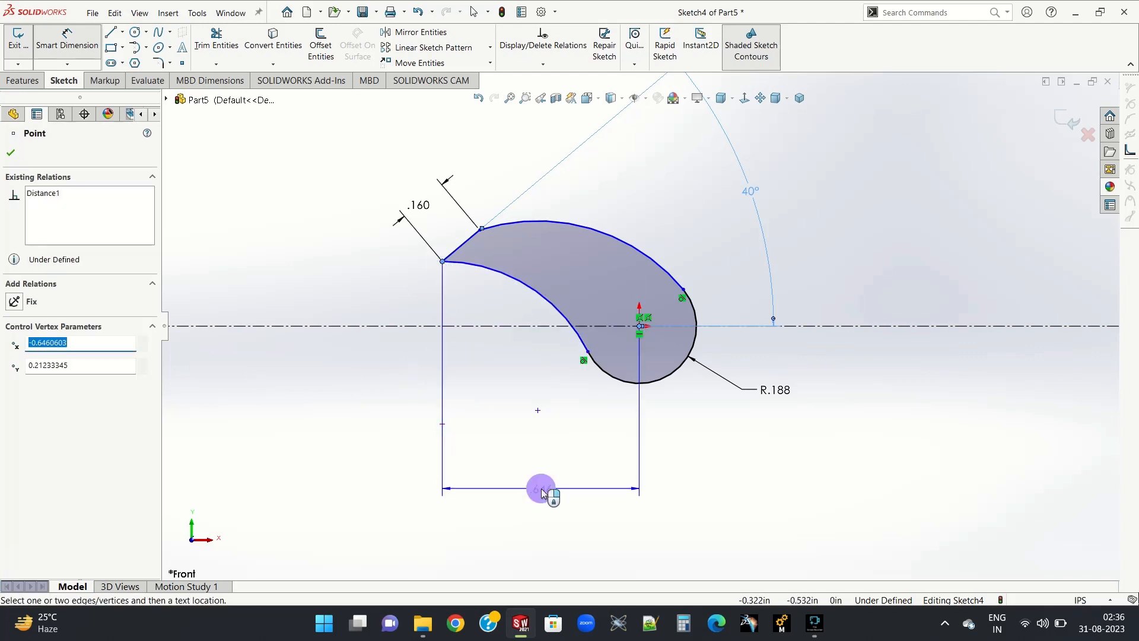
pyautogui.click(541, 490)
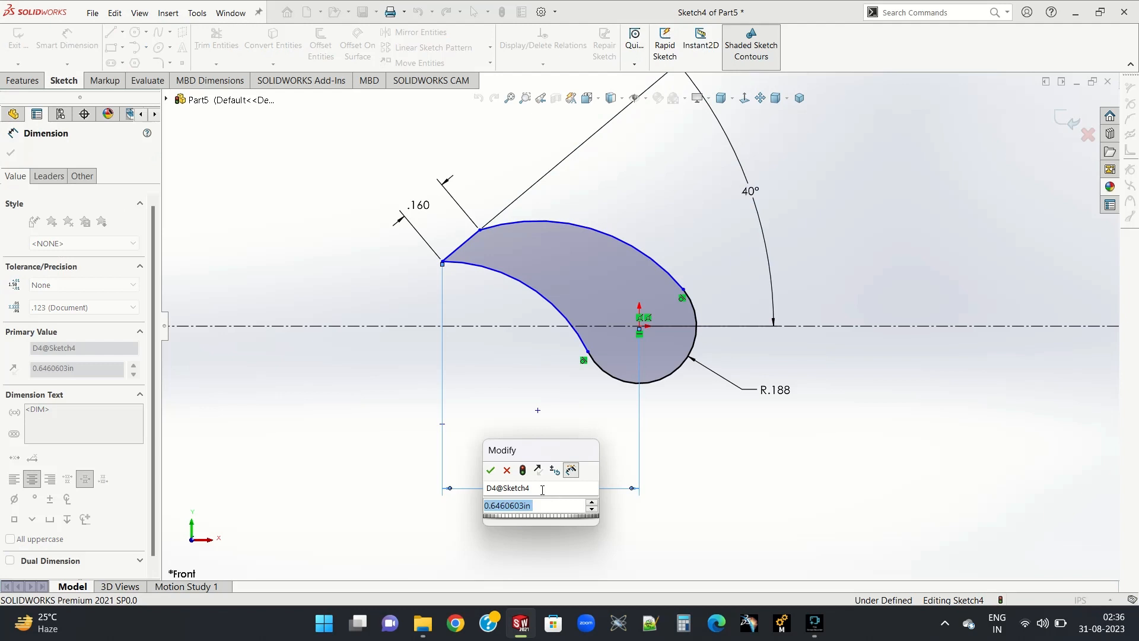
pyautogui.write('0.57')
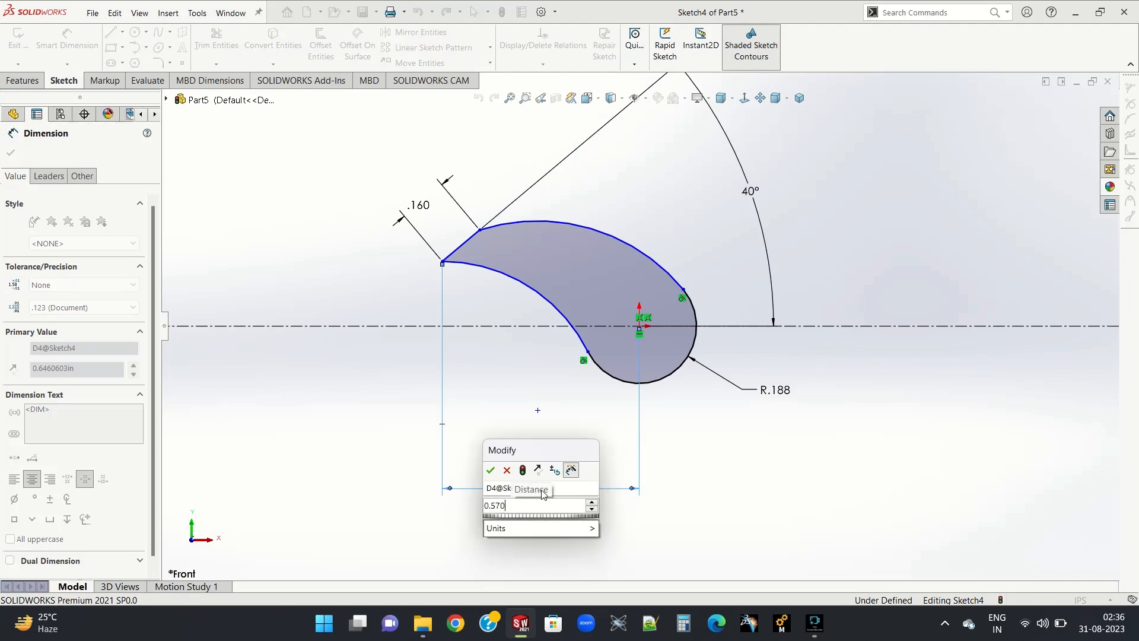
pyautogui.write('0')
pyautogui.press('Return')
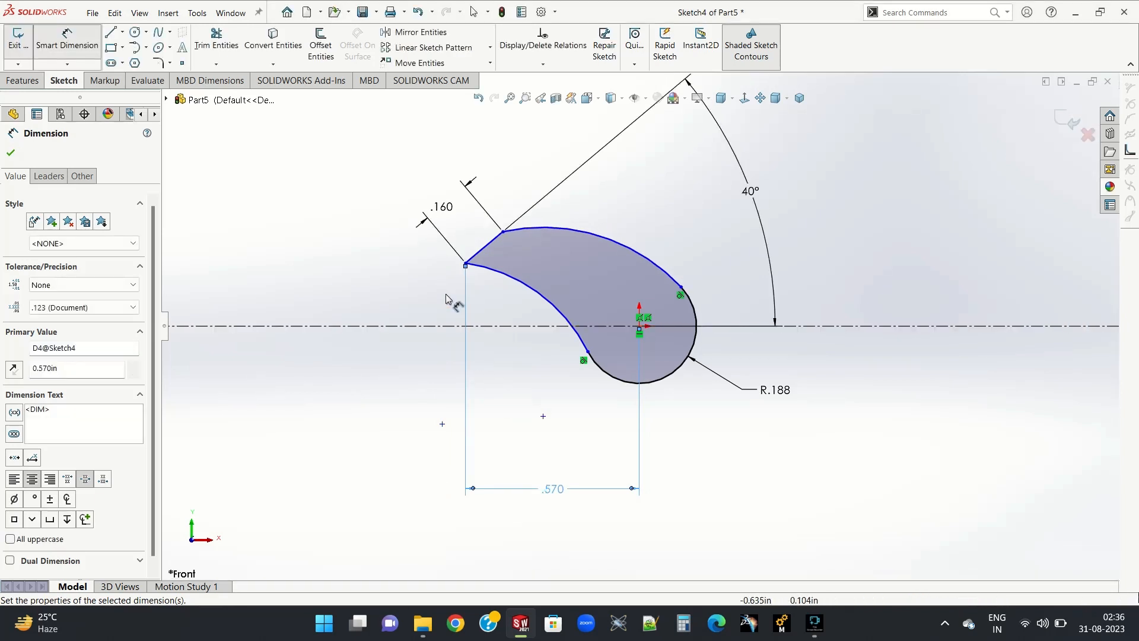
pyautogui.click(11, 155)
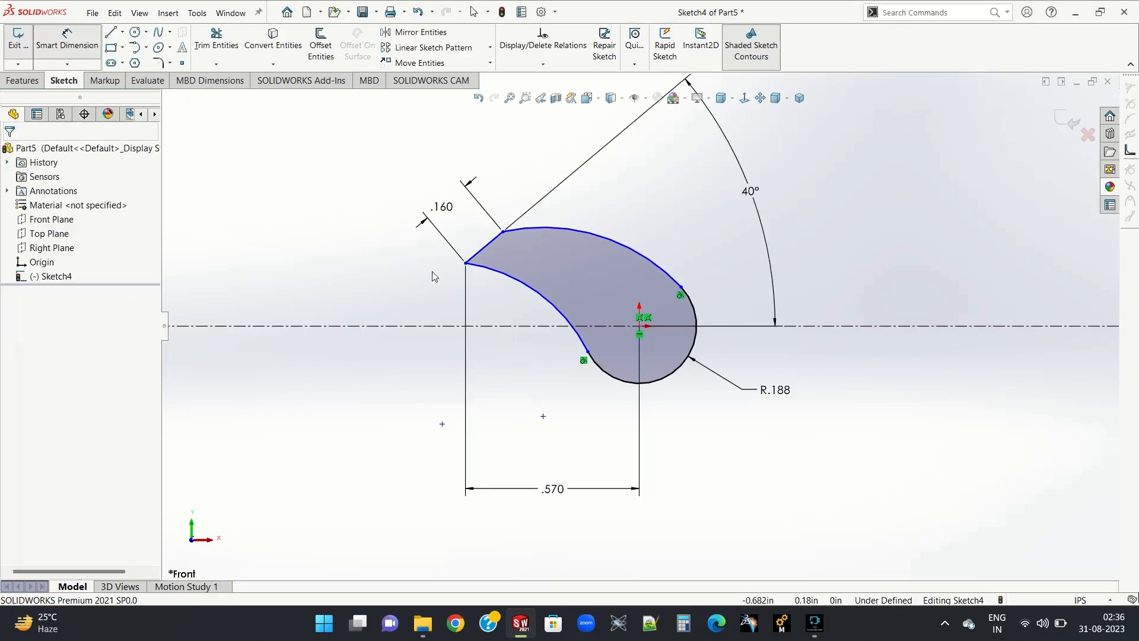
# Dimension the vertical distance from the closing line's lower-left endpoint to the horizontal centerline as 0.125 in.
pyautogui.press('Escape')
pyautogui.click(463, 303)
pyautogui.click(442, 326)
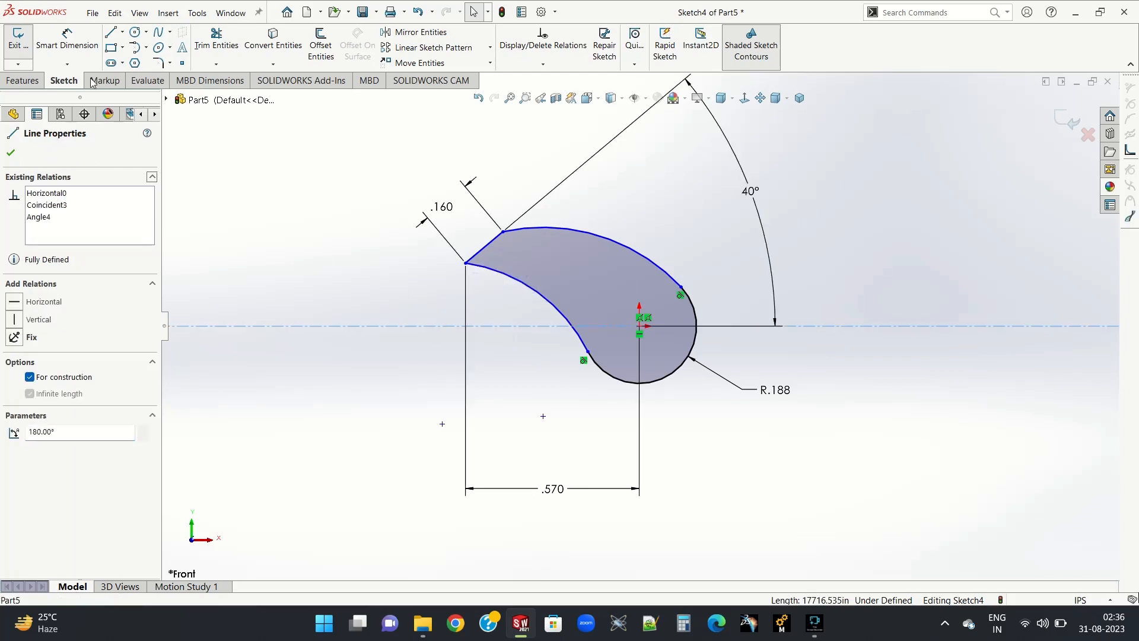
pyautogui.click(67, 41)
pyautogui.click(466, 263)
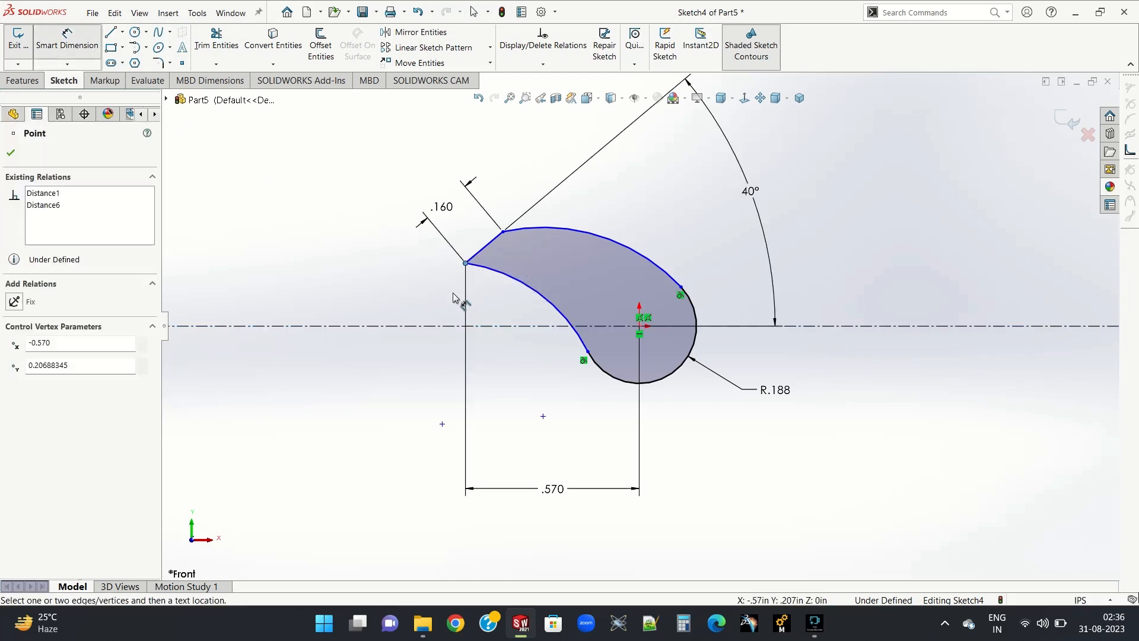
pyautogui.click(449, 325)
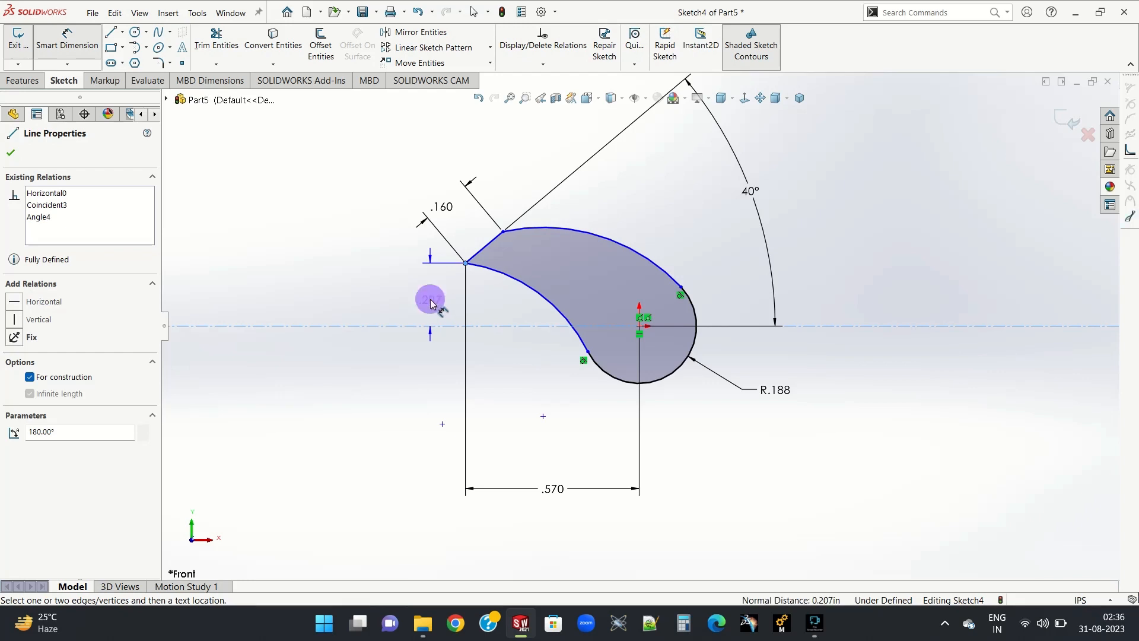
pyautogui.click(434, 304)
pyautogui.write('0.')
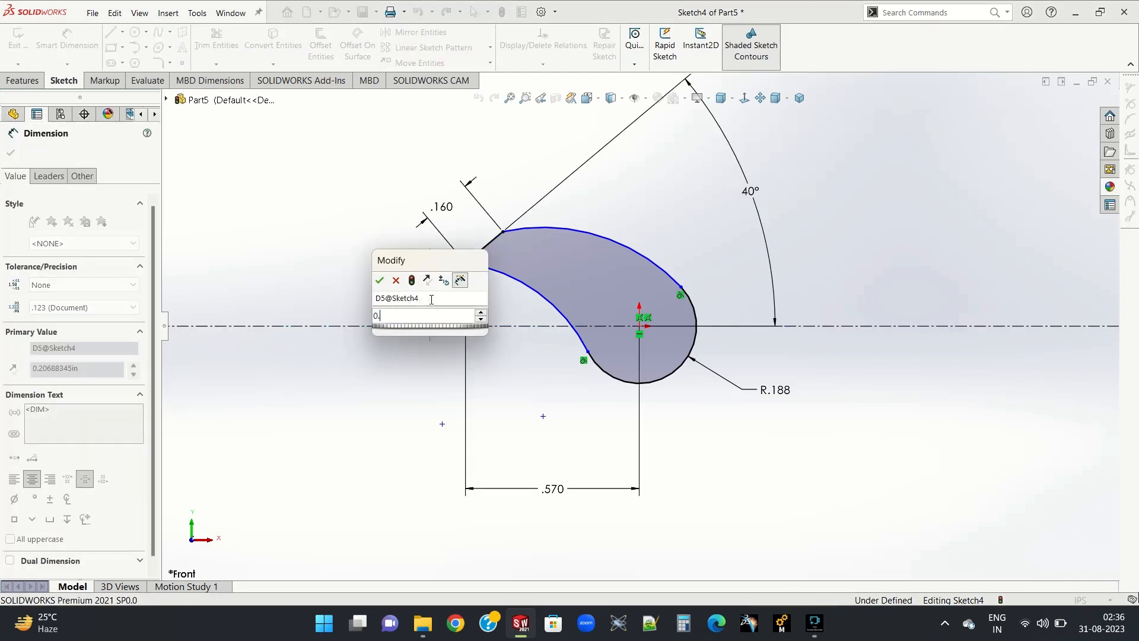
pyautogui.write('125')
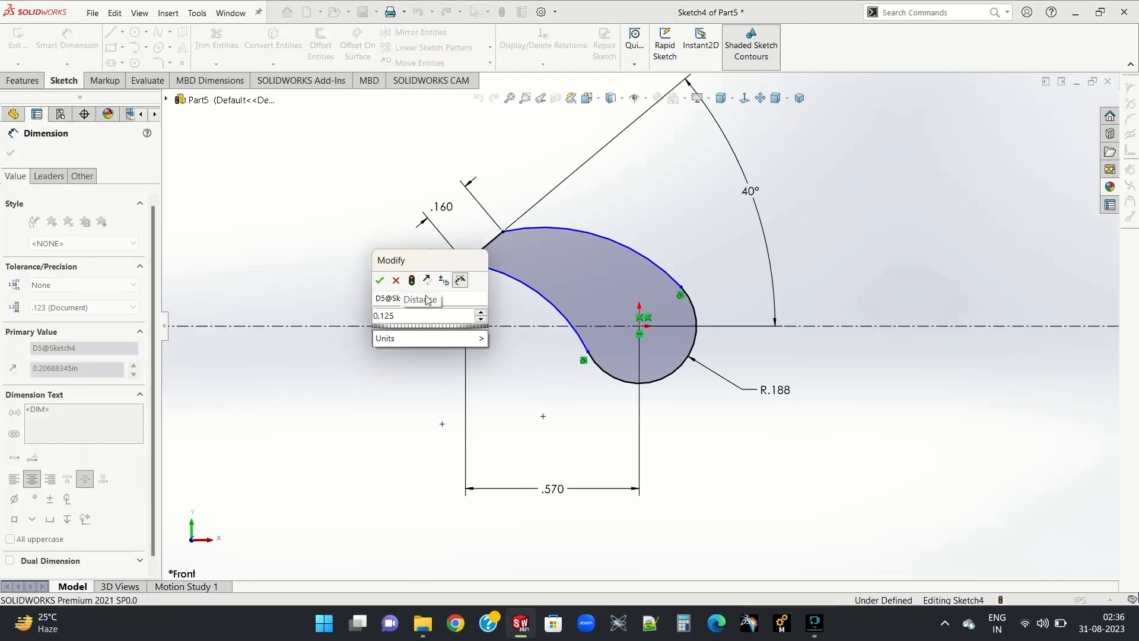
pyautogui.click(381, 280)
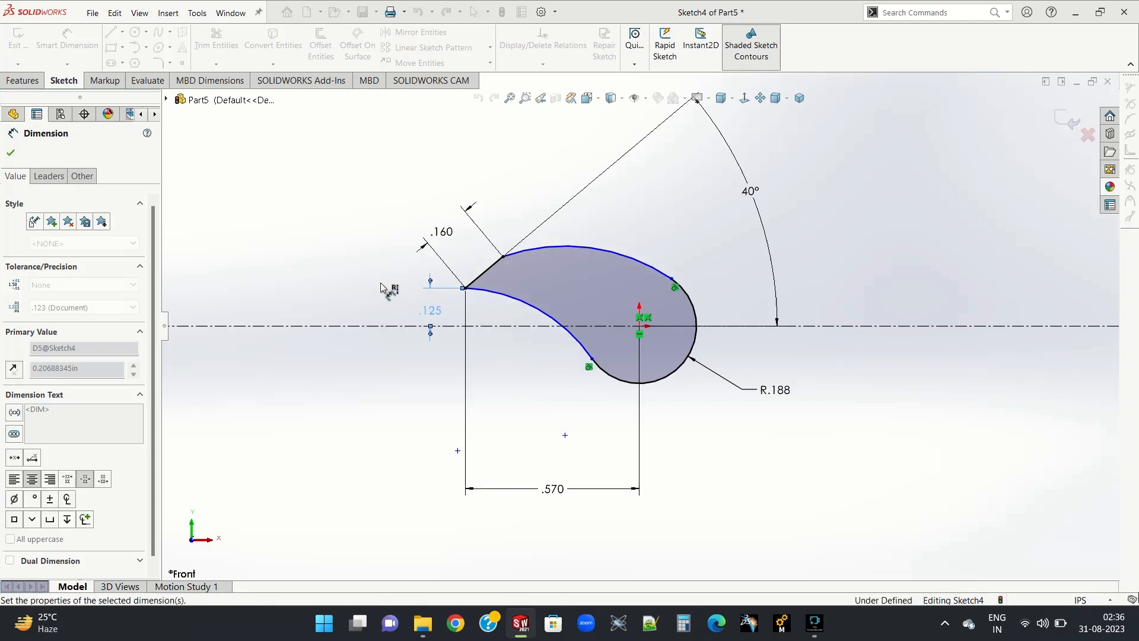
pyautogui.click(11, 153)
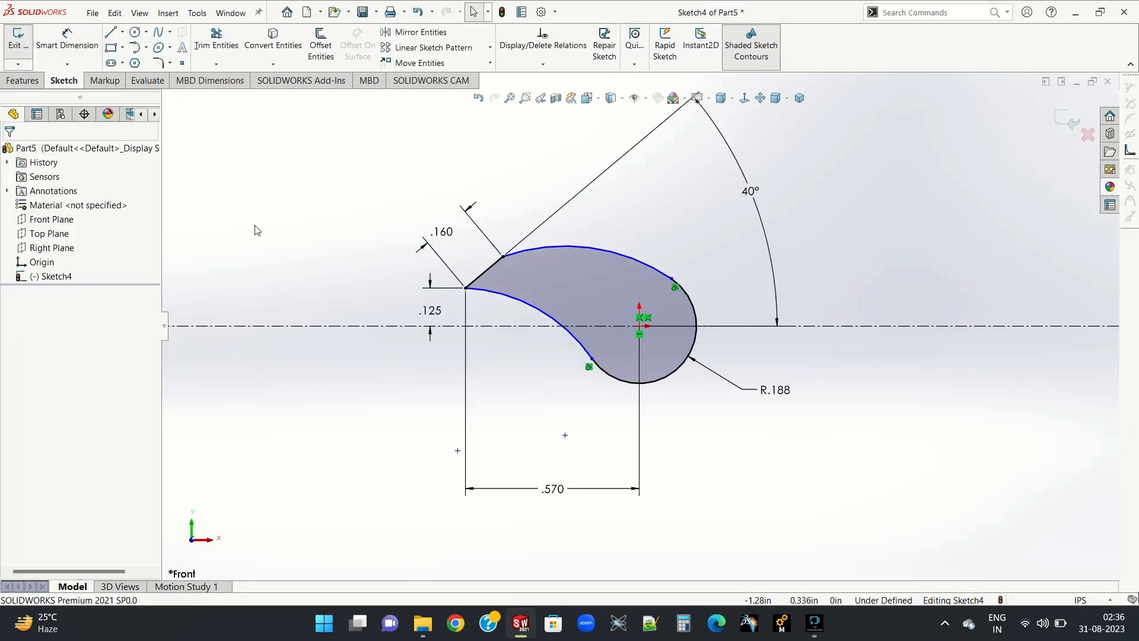
# Dimension the radius of the profile's lower concave arc as 0.340 in.
pyautogui.click(67, 42)
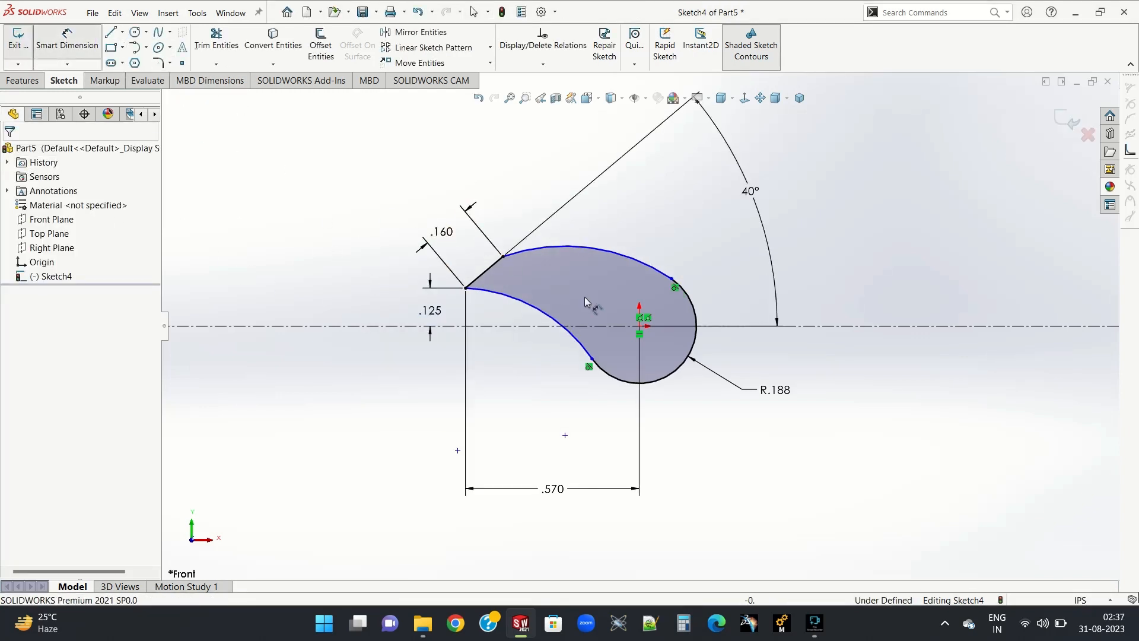
pyautogui.click(529, 310)
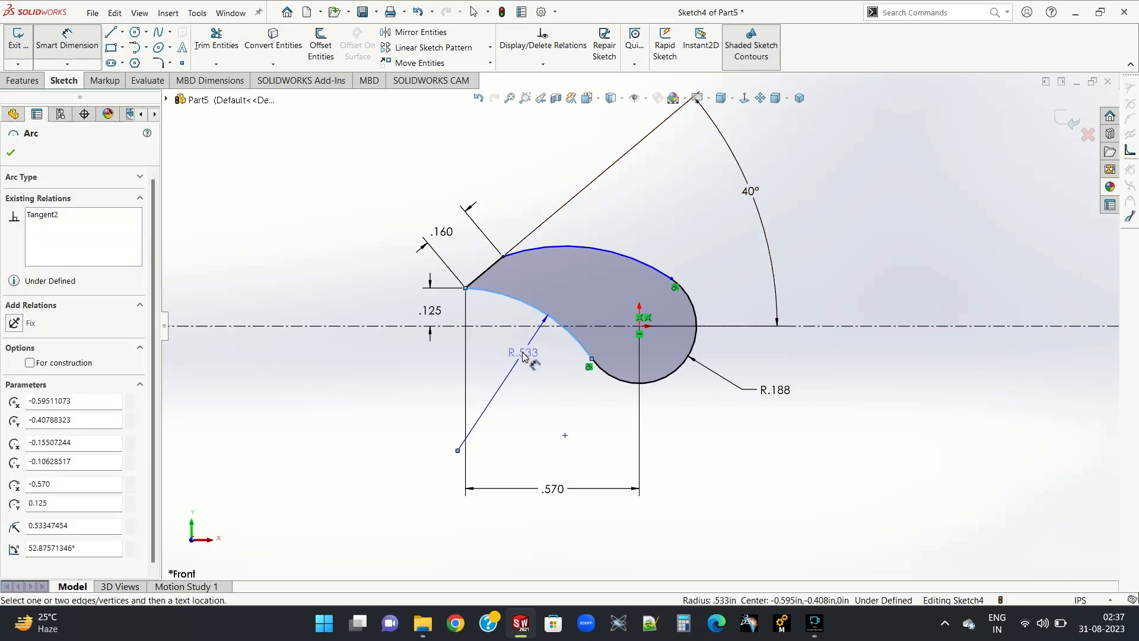
pyautogui.click(511, 369)
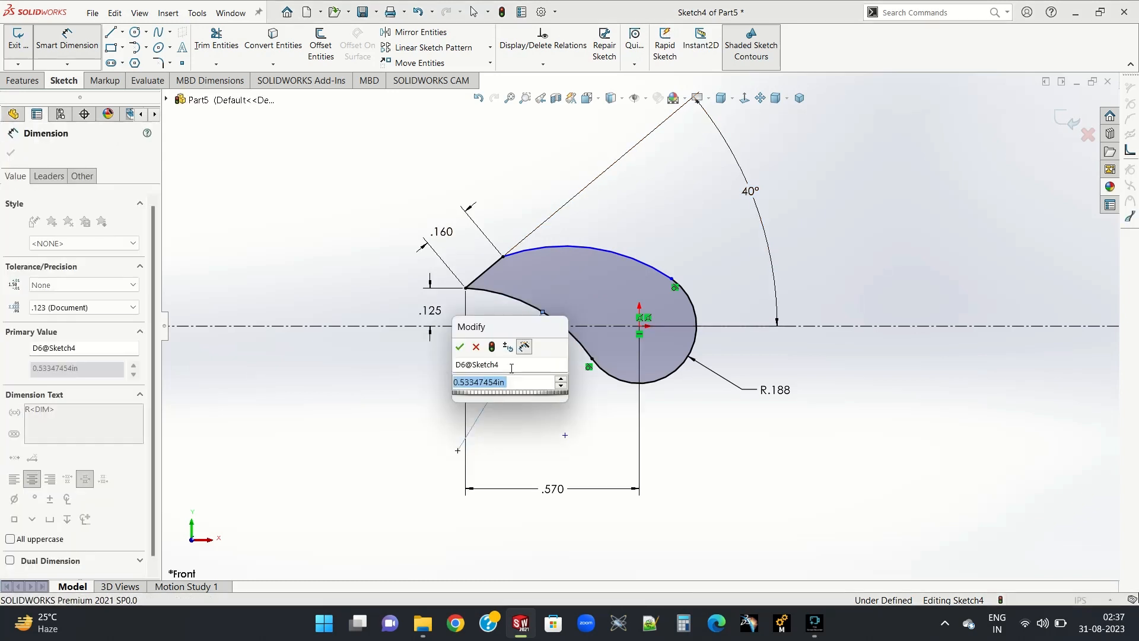
pyautogui.write('0.')
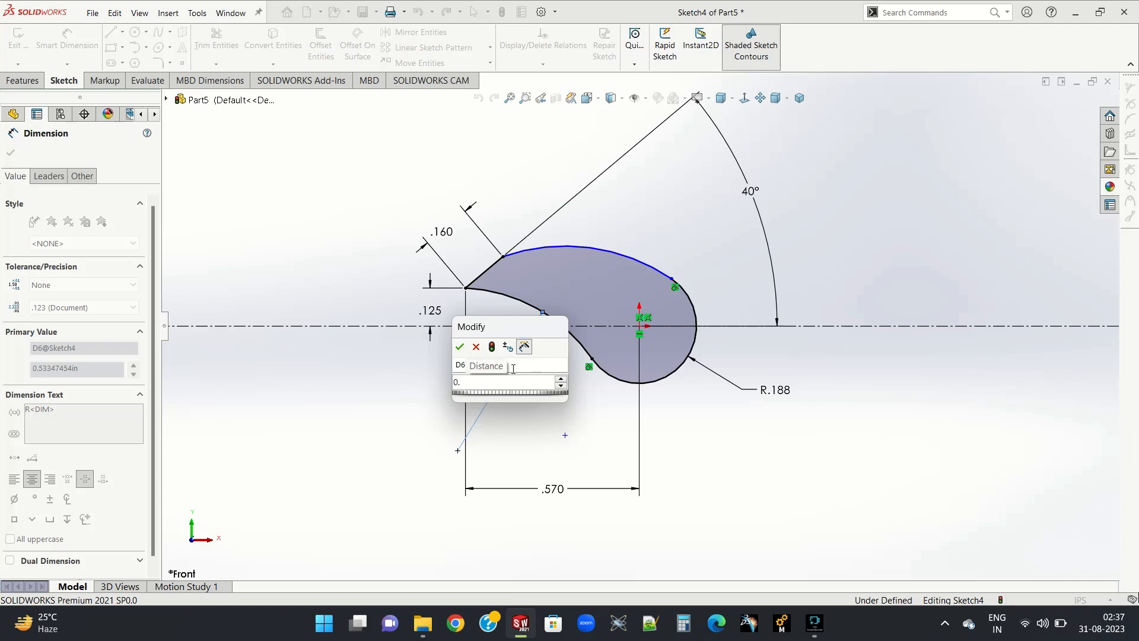
pyautogui.write('340')
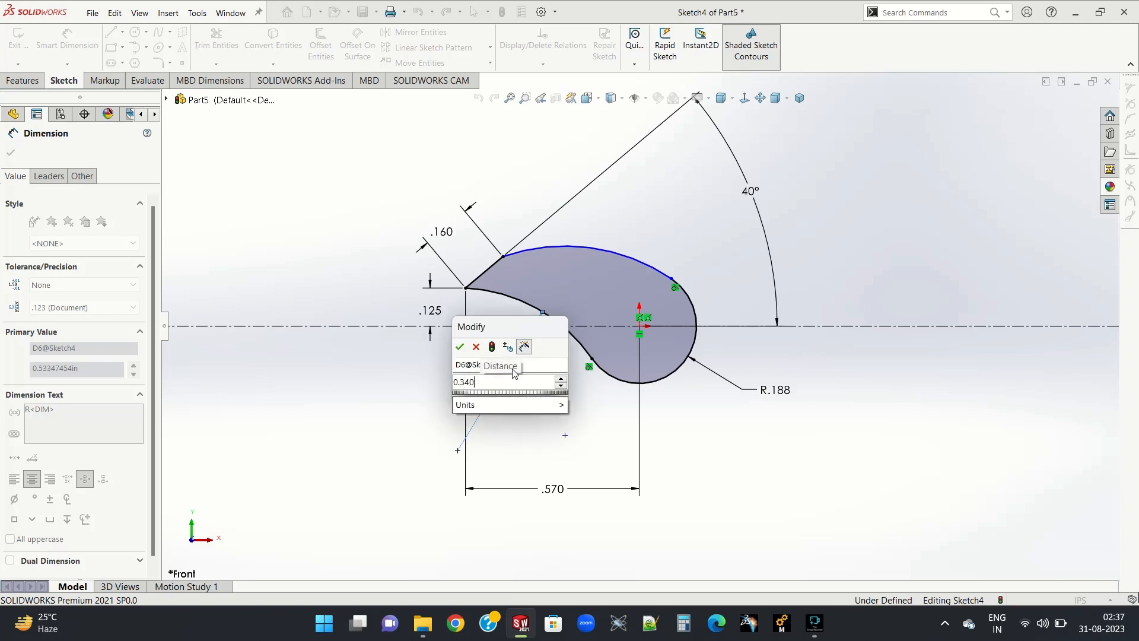
pyautogui.press('Return')
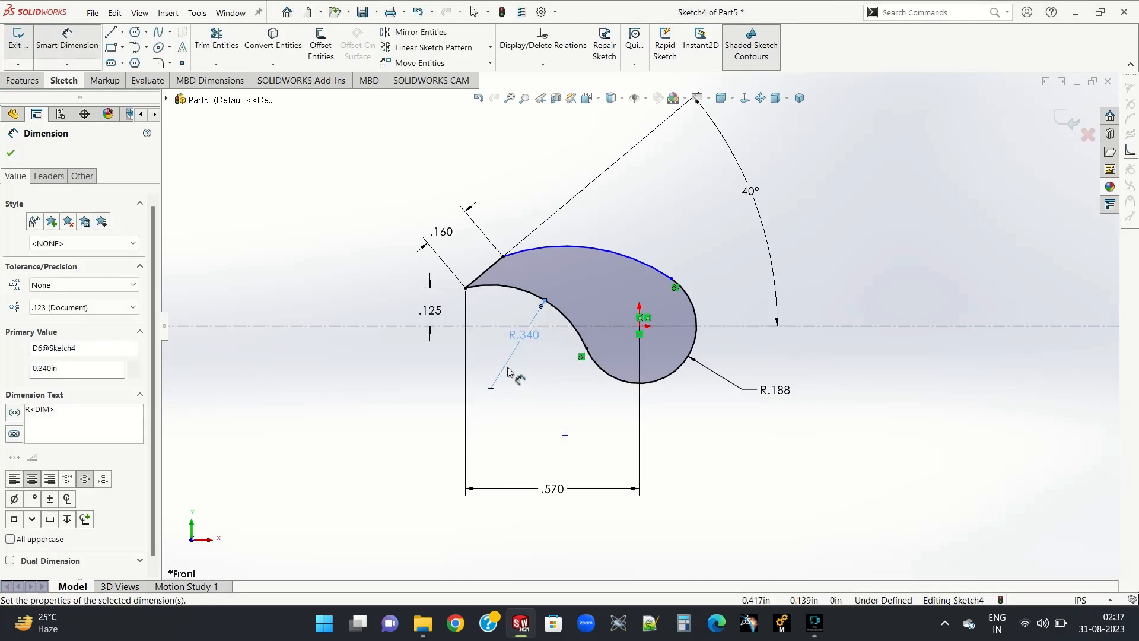
pyautogui.click(11, 155)
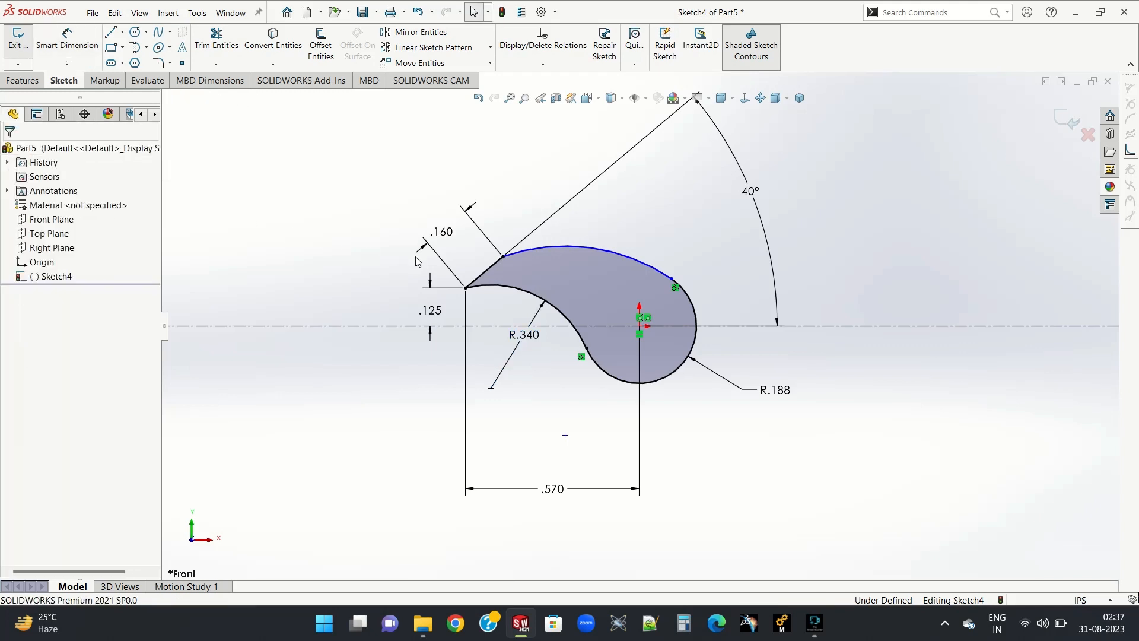
# Dimension the radius of the profile's upper convex arc as 0.560 in, placed above the arc.
pyautogui.click(616, 250)
pyautogui.click(653, 215)
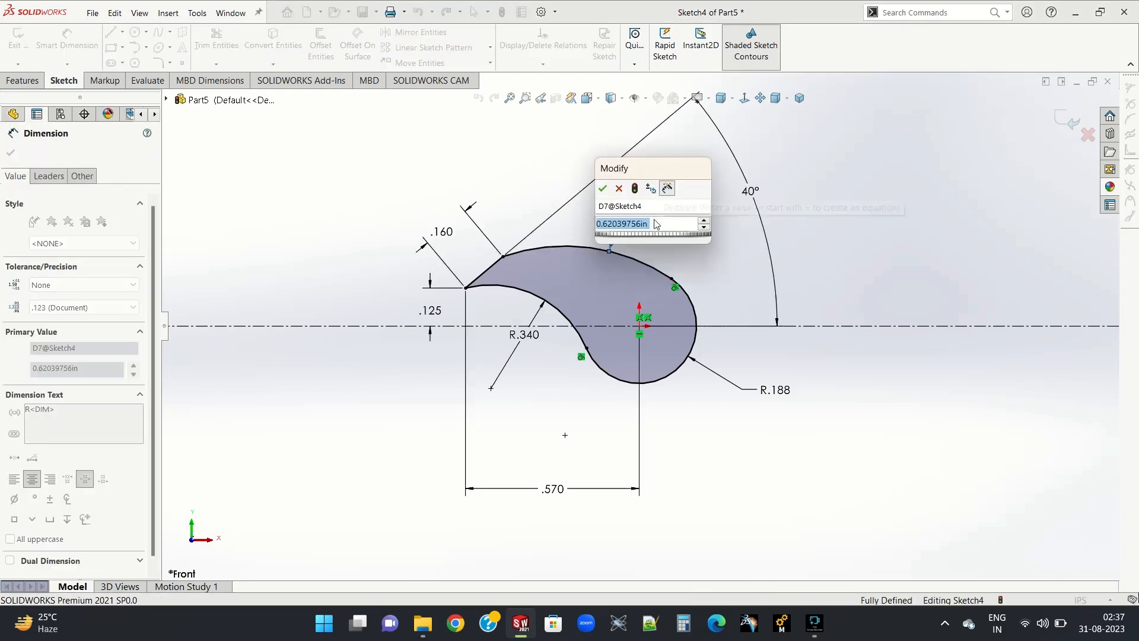
pyautogui.write('0.')
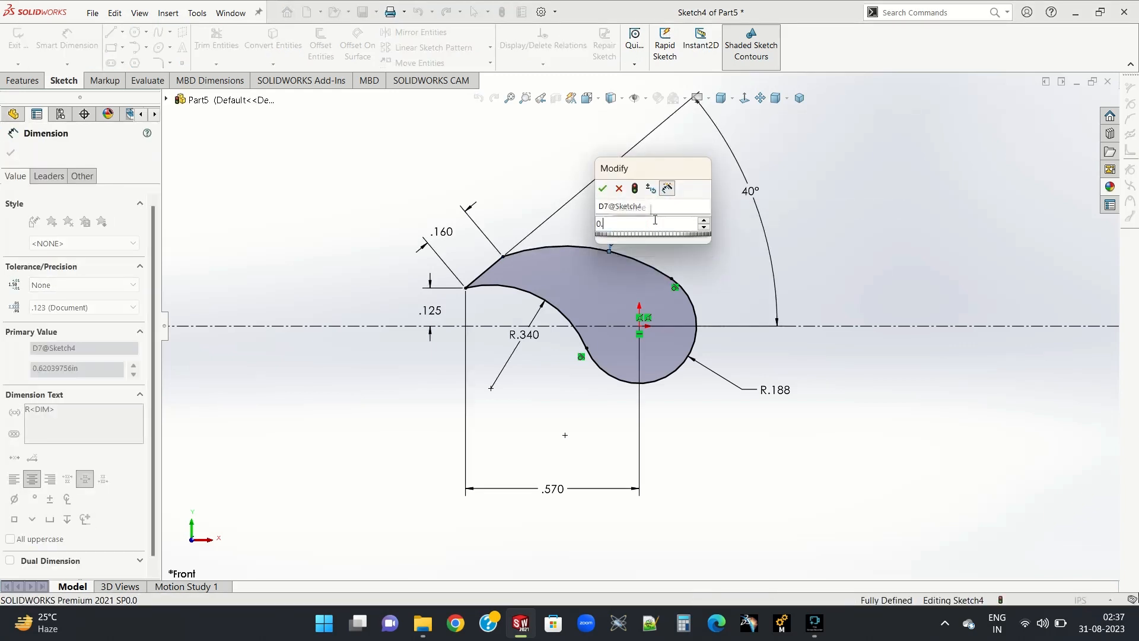
pyautogui.write('56')
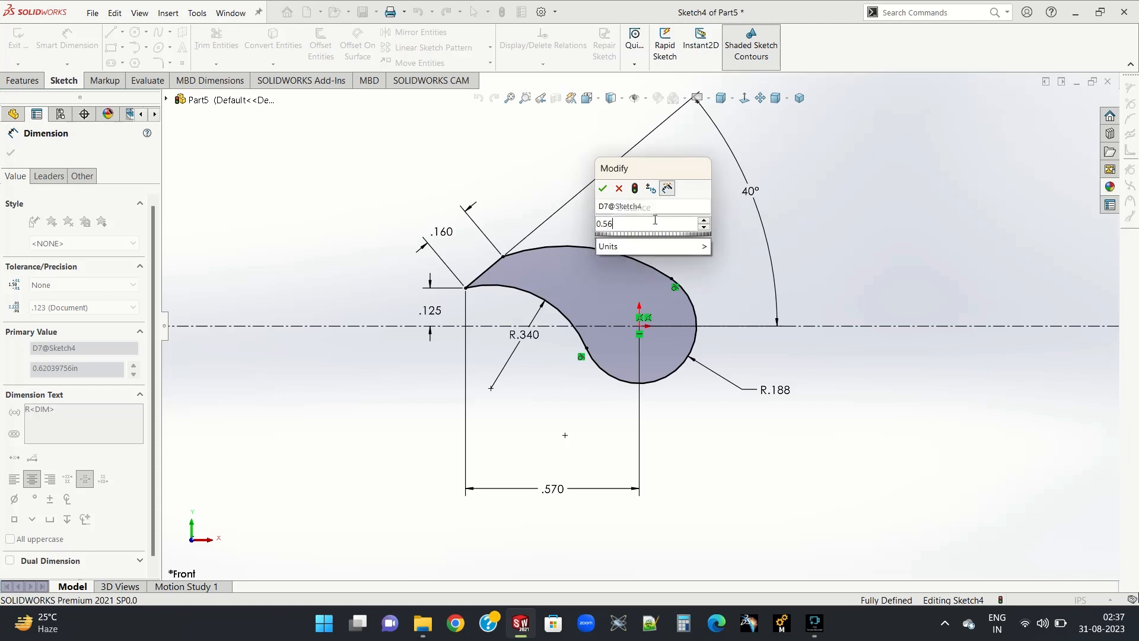
pyautogui.write('0')
pyautogui.press('Return')
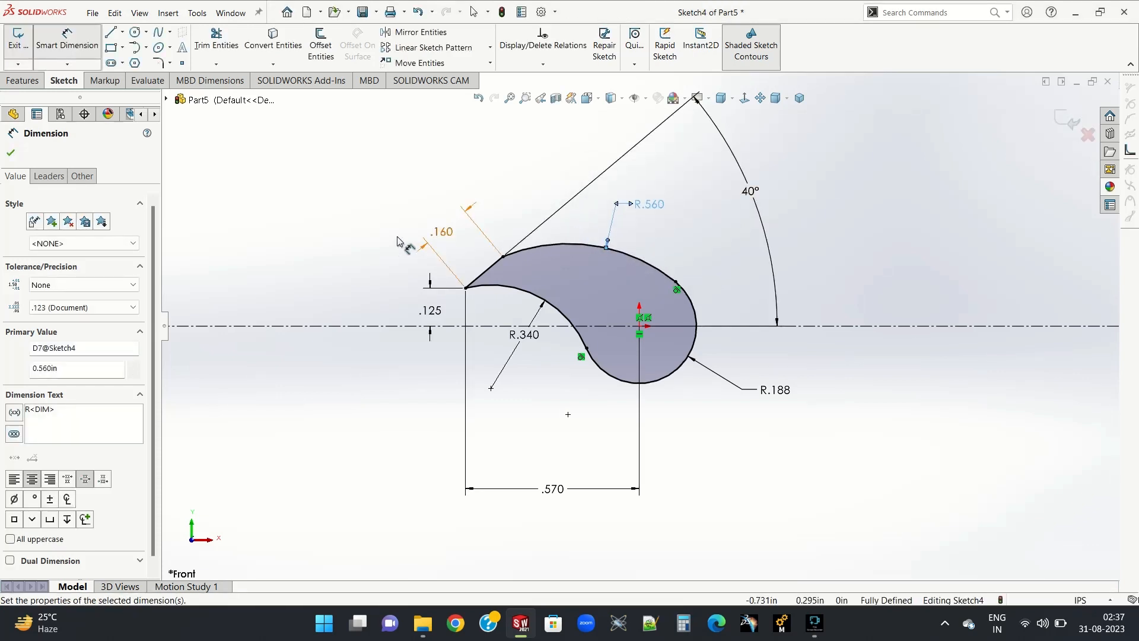
pyautogui.press('Escape')
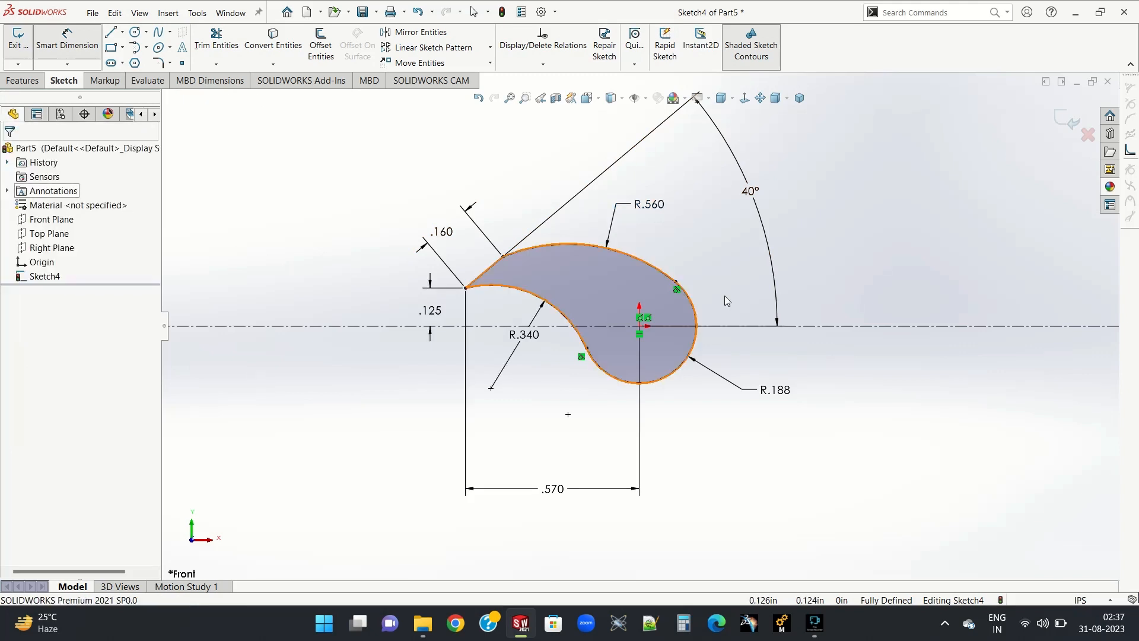
# Extrude the closed profile as a blind boss with a depth of 0.125 in from the sketch plane.
pyautogui.scroll(-2, 823, 281)
pyautogui.press('z')
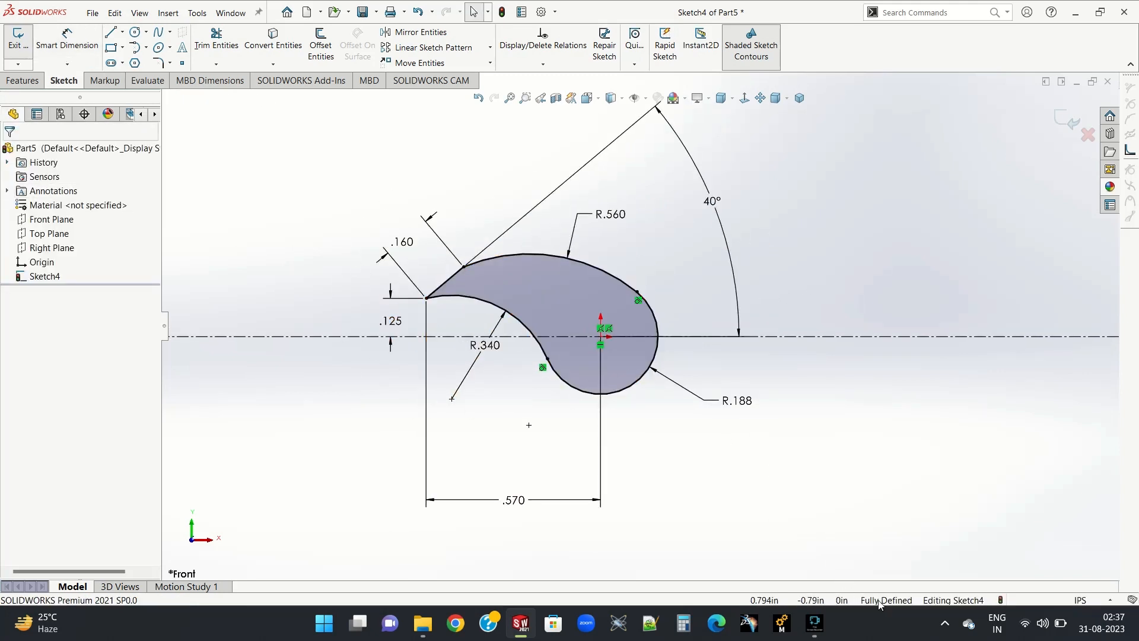
pyautogui.click(23, 80)
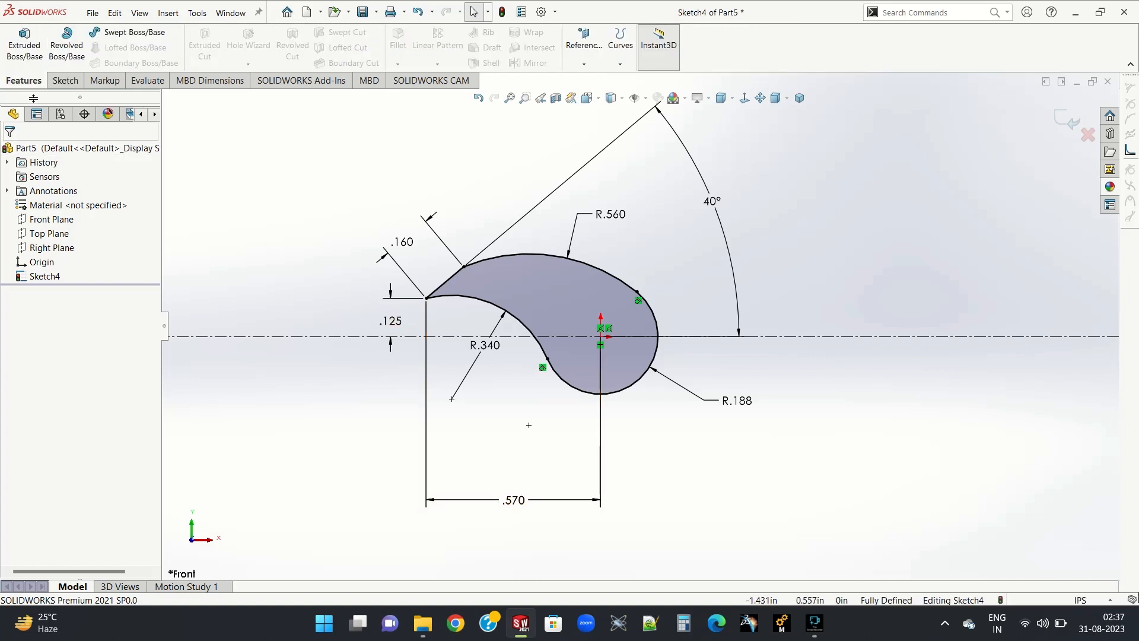
pyautogui.click(28, 50)
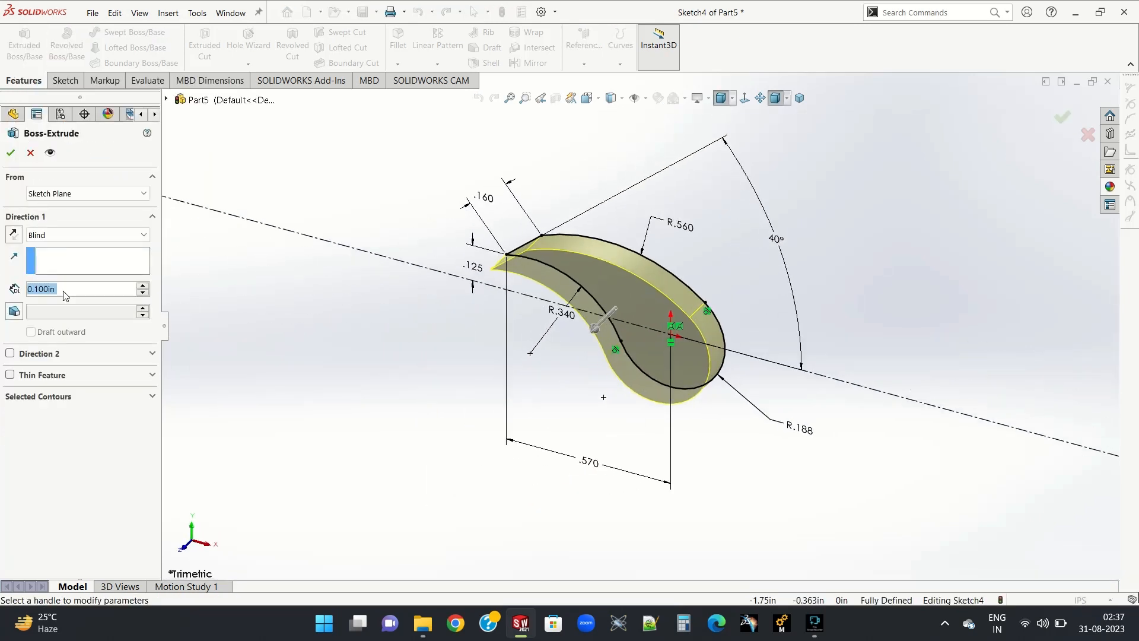
pyautogui.write('0.')
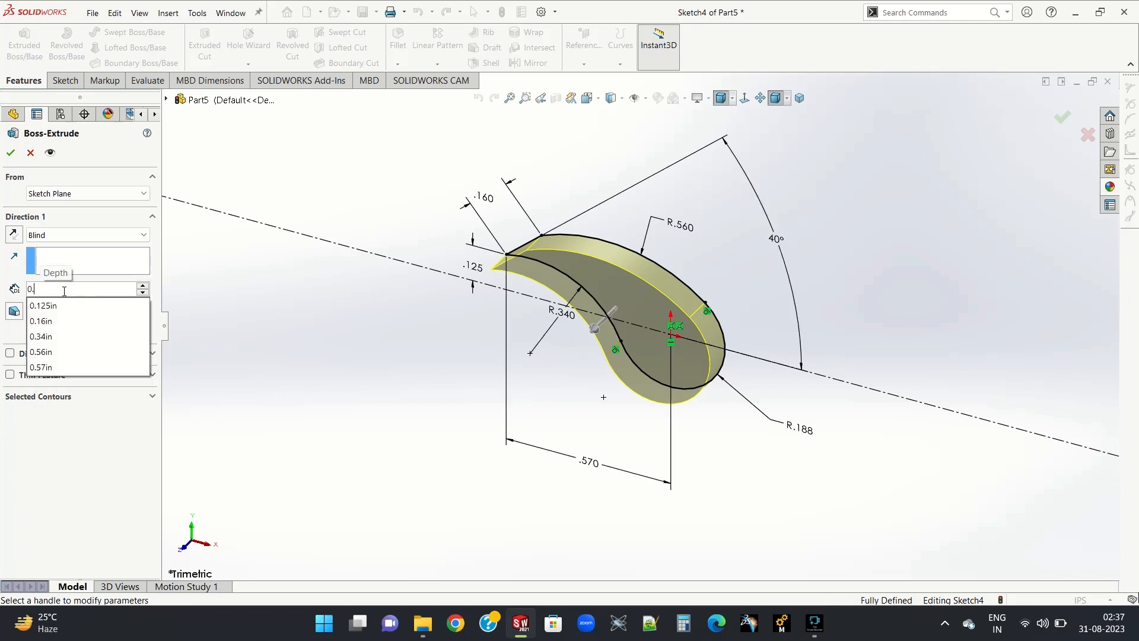
pyautogui.write('125')
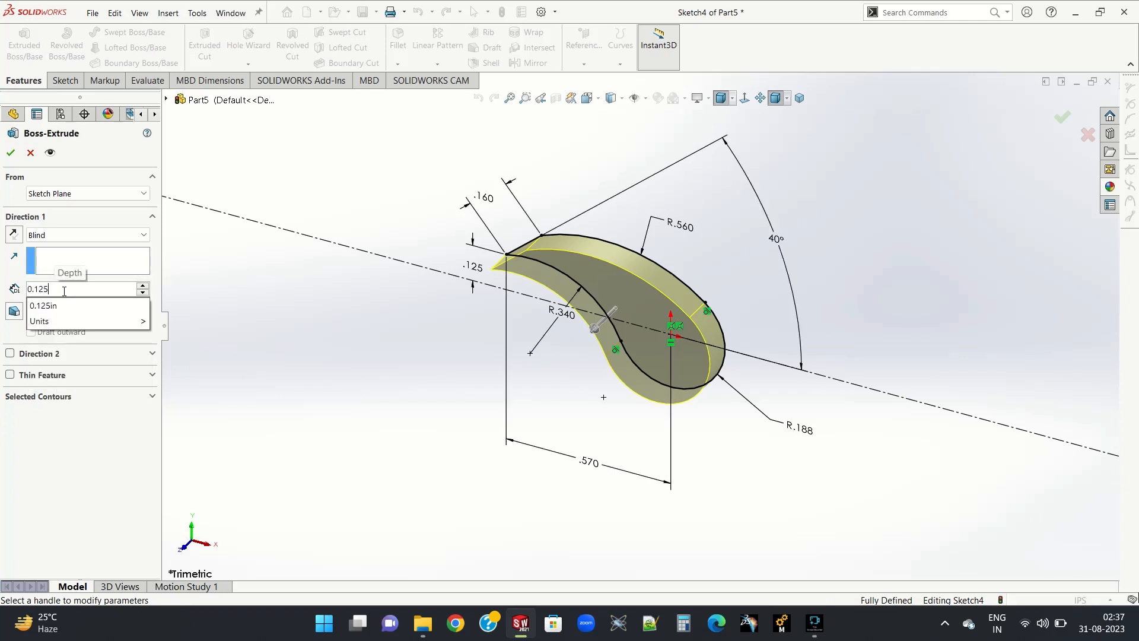
pyautogui.click(10, 155)
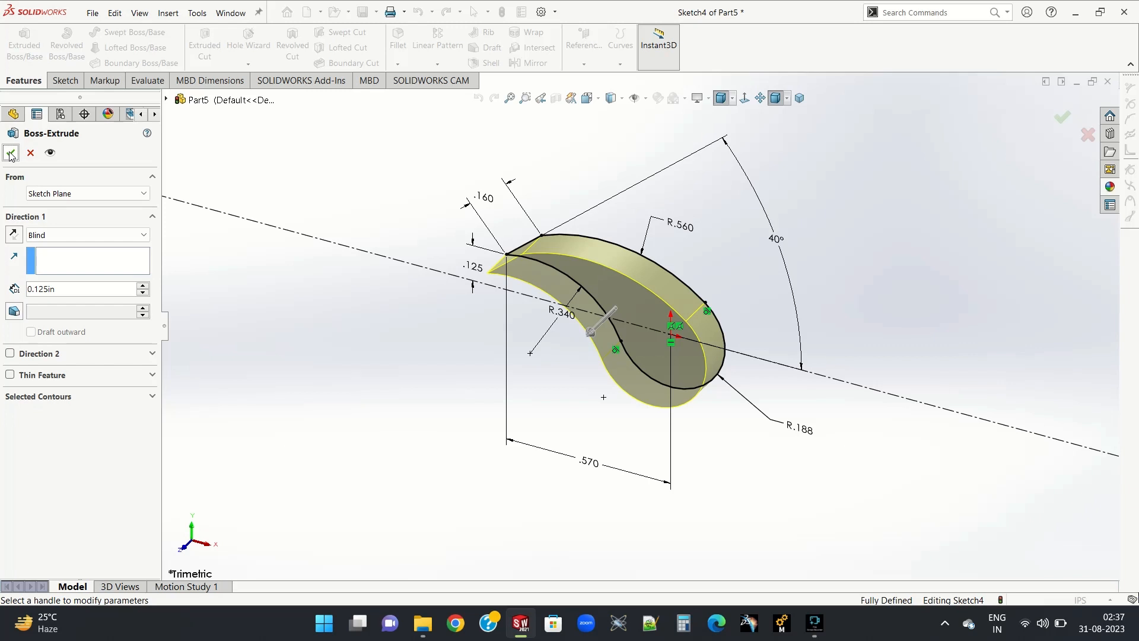
pyautogui.click(10, 154)
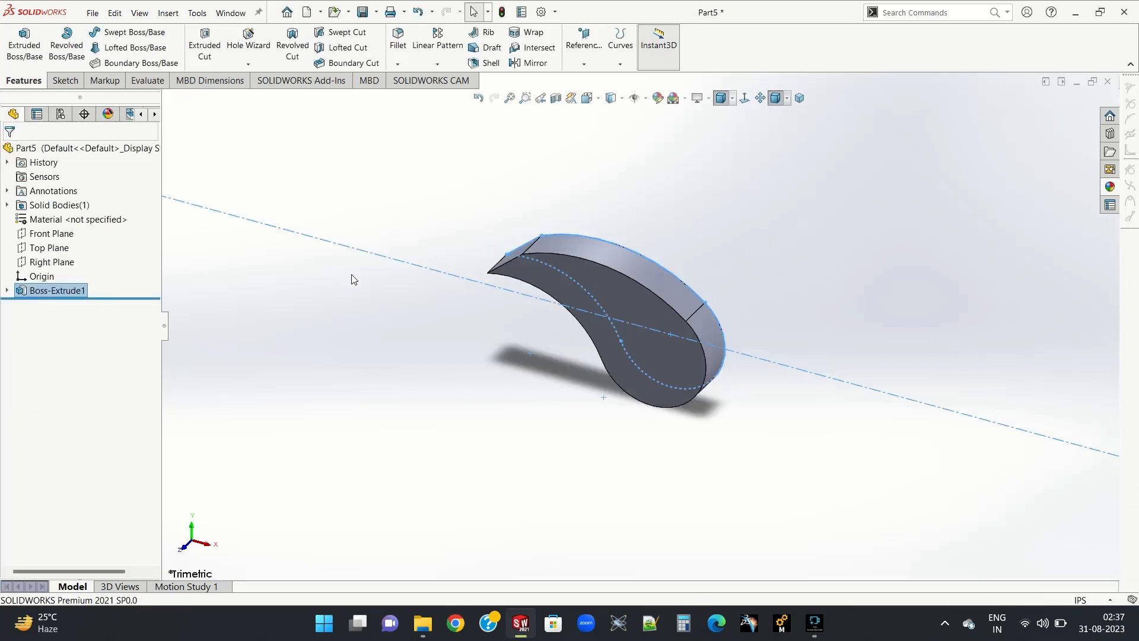
# Set the part to the isometric view and apply the Rooftop basic scene.
pyautogui.click(507, 383)
pyautogui.click(799, 99)
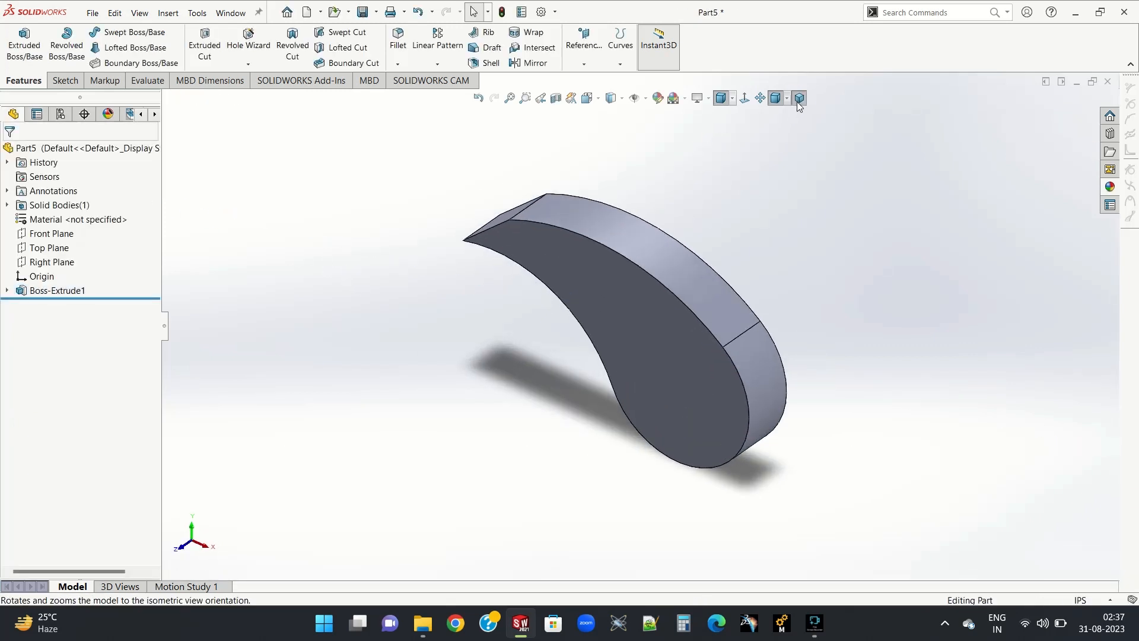
pyautogui.click(1109, 187)
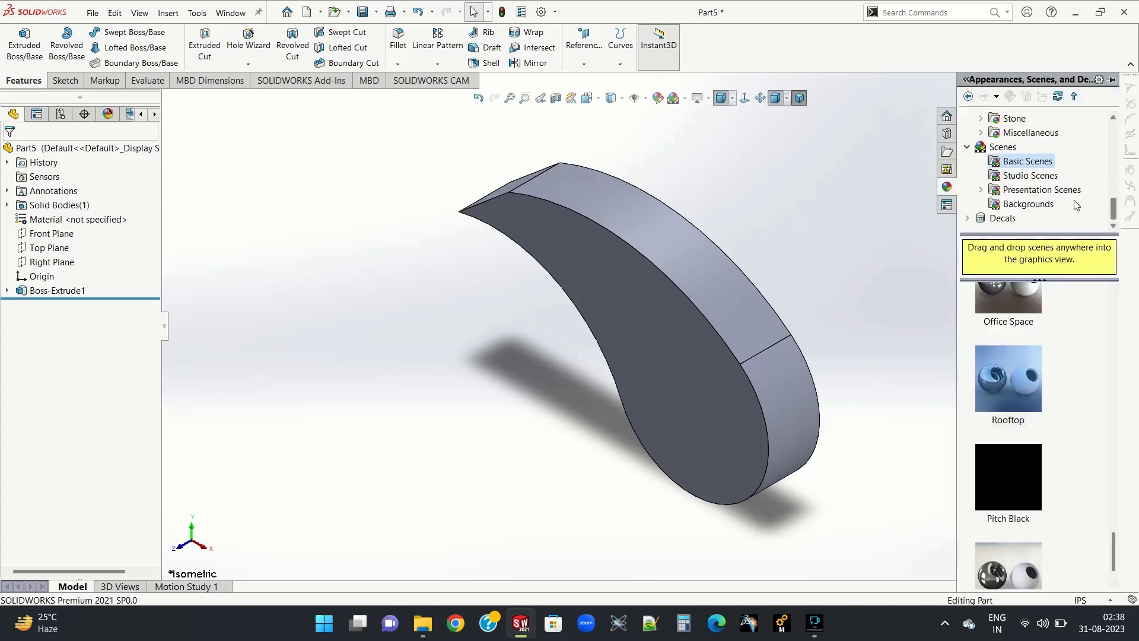
pyautogui.moveTo(1008, 378); pyautogui.dragTo(899, 290)
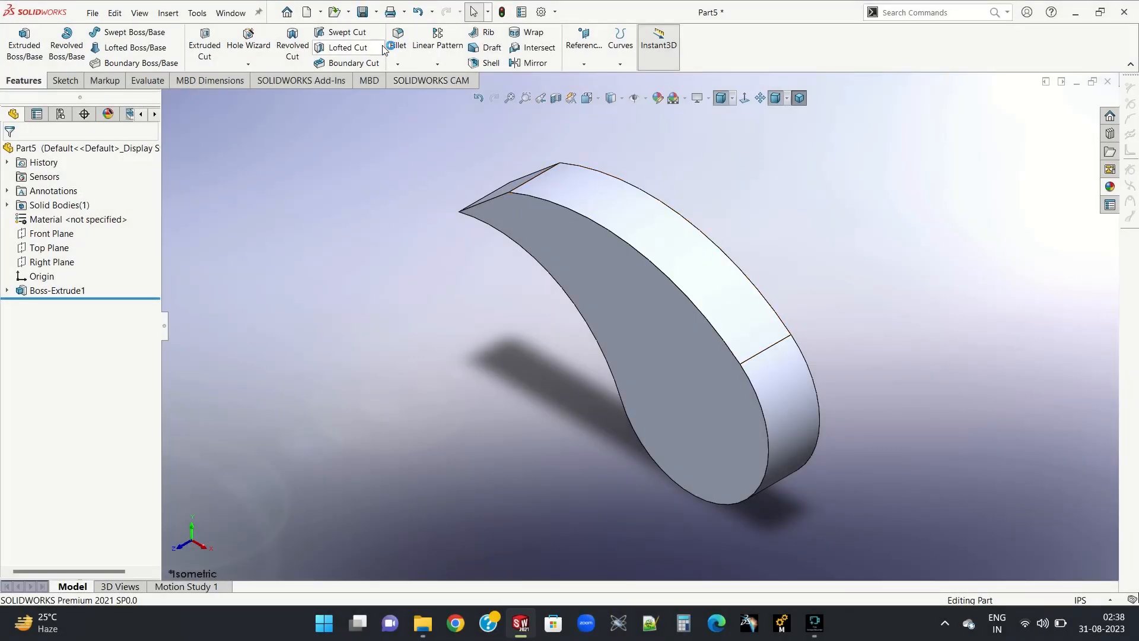
# Save the part in the sw folder under the file name "Ratchet stop".
pyautogui.click(361, 18)
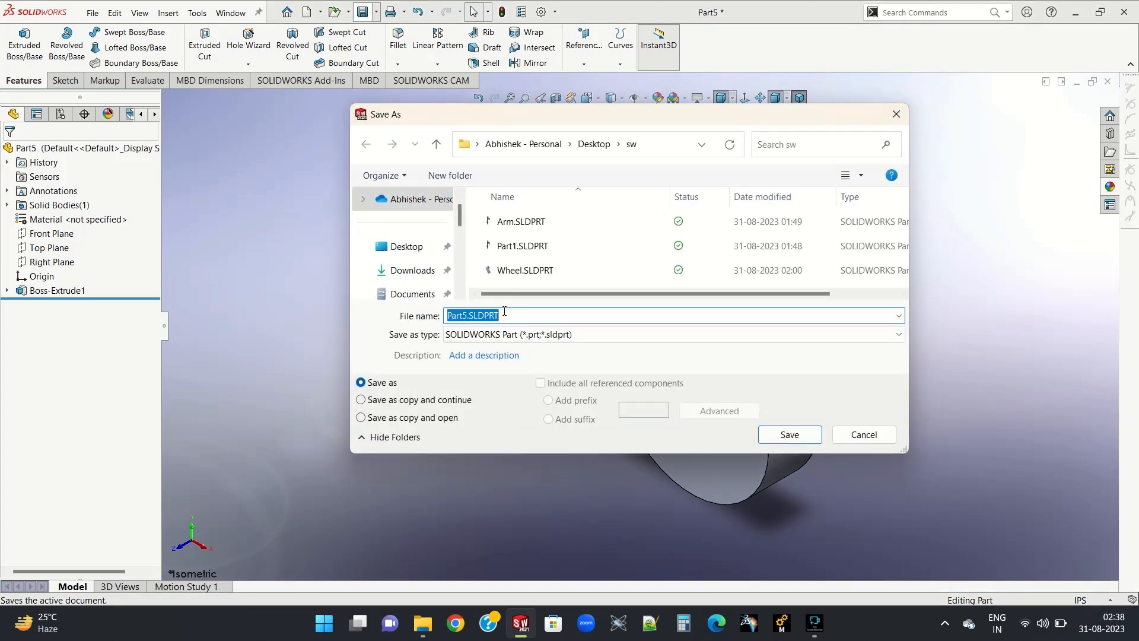
pyautogui.moveTo(501, 315); pyautogui.dragTo(449, 319)
pyautogui.write('Ratchet stop')
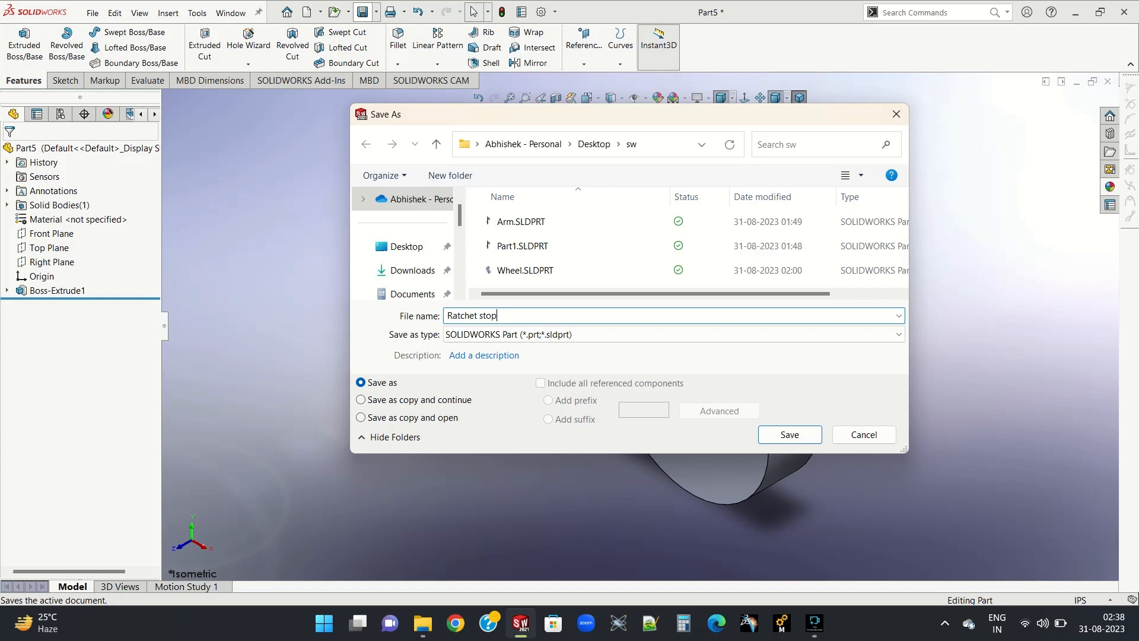
pyautogui.press('Return')
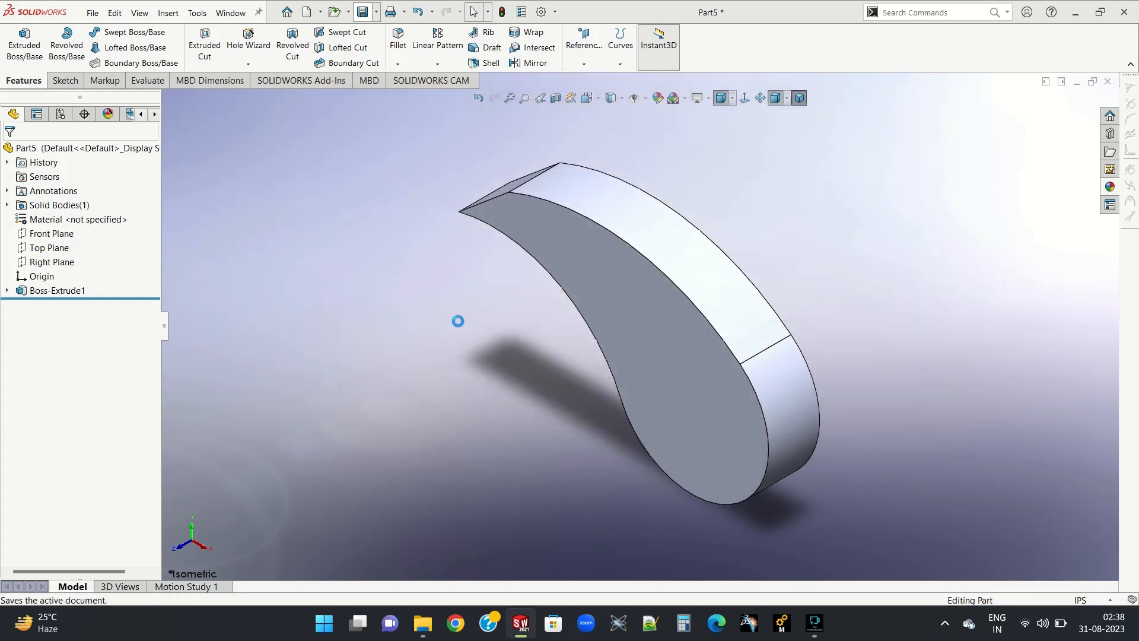